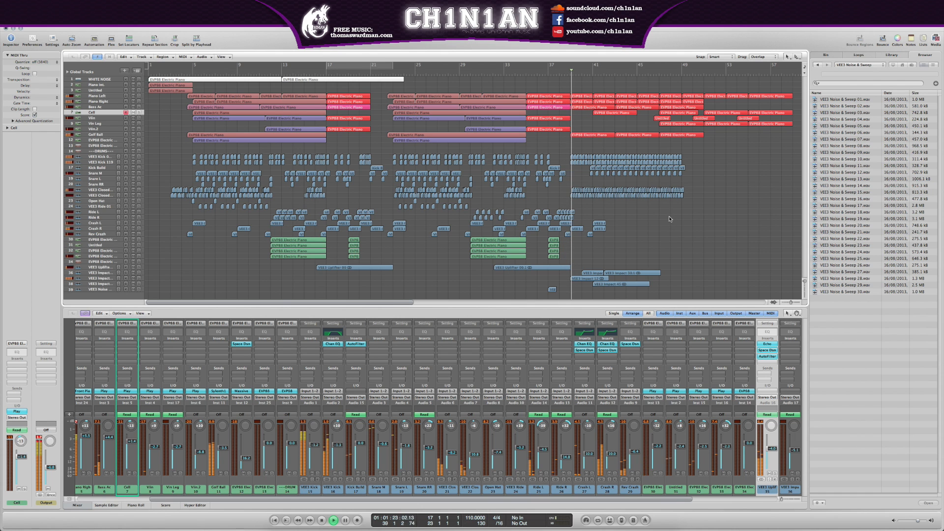
# Move the block of regions spanning bars 39 to 51 so it starts at bar 59, including its automation data.
pyautogui.hscroll(6, 660, 218)
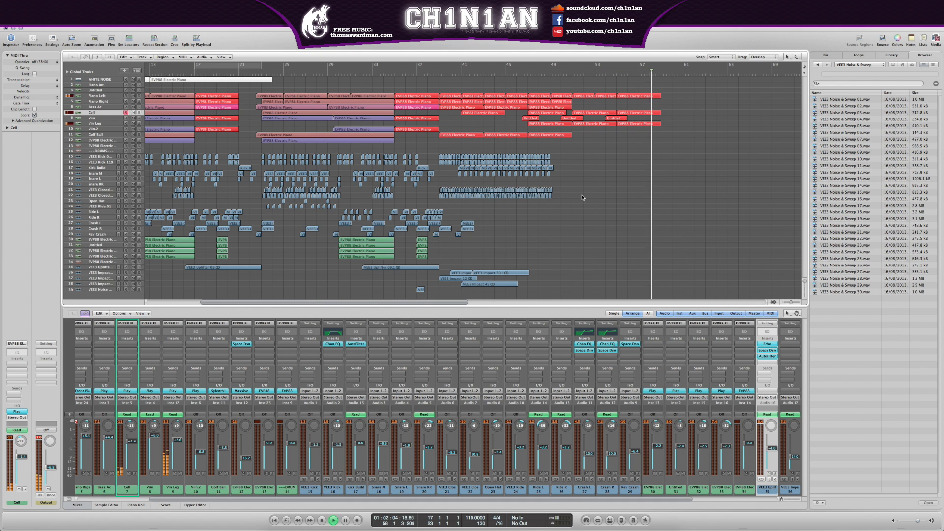
pyautogui.press('space')
pyautogui.moveTo(557, 82); pyautogui.dragTo(442, 202)
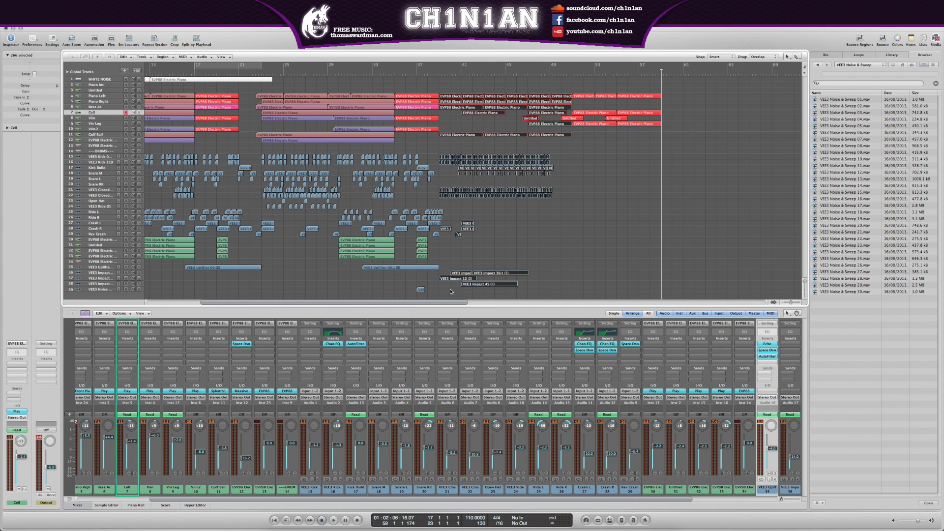
pyautogui.moveTo(447, 280); pyautogui.dragTo(671, 280)
pyautogui.click(524, 189)
# Move the remaining Piano Left, Cell, Vln and Vln Leg regions to bar 41 with their automation data, and play the transition.
pyautogui.moveTo(585, 113); pyautogui.dragTo(476, 112)
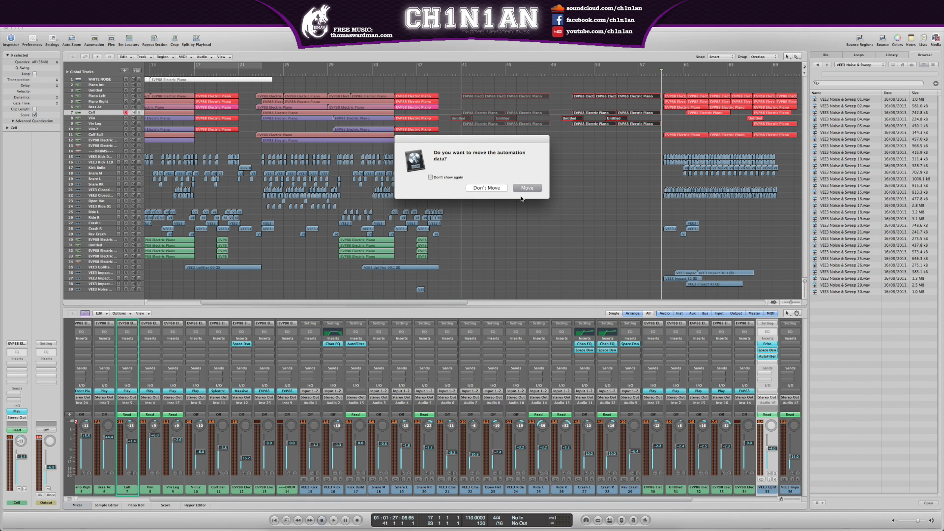
pyautogui.click(522, 189)
pyautogui.doubleClick(415, 72)
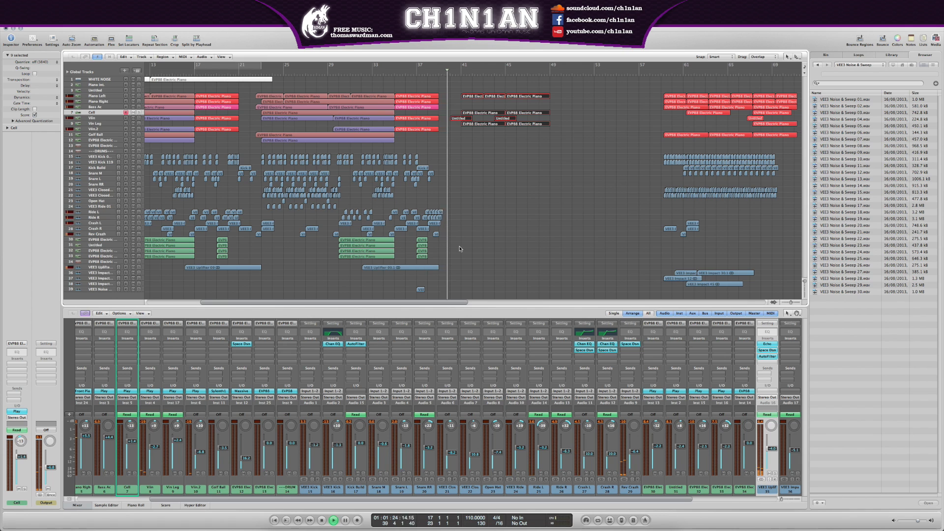
pyautogui.press('space')
# Raise the two lowest notes of the Piano Left region at bar 41 above its top octave and play it back.
pyautogui.doubleClick(472, 96)
pyautogui.moveTo(382, 458); pyautogui.dragTo(184, 487)
pyautogui.scroll(2, 154, 472)
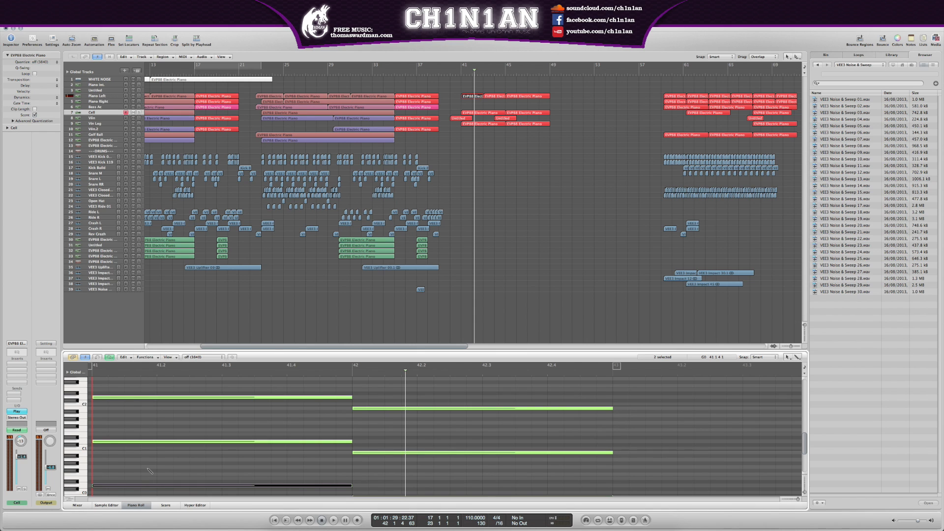
pyautogui.scroll(-2, 148, 471)
pyautogui.moveTo(128, 473); pyautogui.dragTo(128, 380)
pyautogui.press('space')
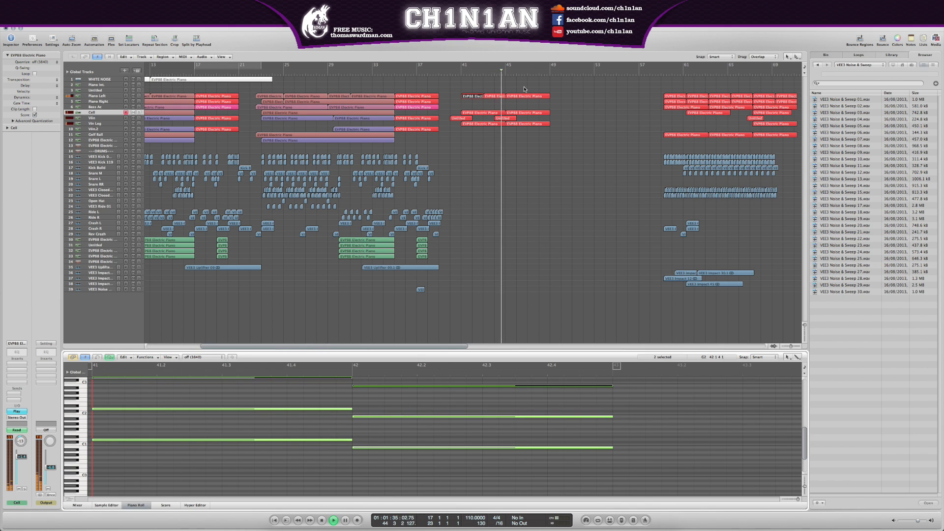
pyautogui.press('space')
# Merge the Piano Left regions between bars 43 and 49, then raise the merged region's lowest row of notes above the others.
pyautogui.moveTo(525, 89); pyautogui.dragTo(504, 97)
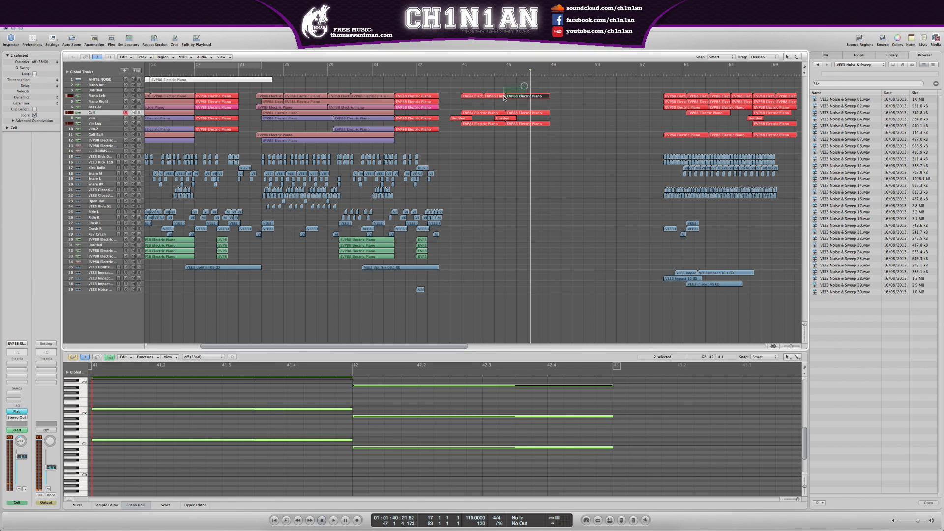
pyautogui.press('=')
pyautogui.moveTo(183, 434); pyautogui.dragTo(597, 480)
pyautogui.hscroll(10, 545, 464)
pyautogui.hscroll(10, 415, 433)
pyautogui.hscroll(10, 585, 477)
pyautogui.moveTo(500, 469); pyautogui.dragTo(282, 431)
pyautogui.moveTo(541, 436); pyautogui.dragTo(757, 466)
pyautogui.hscroll(-15, 638, 466)
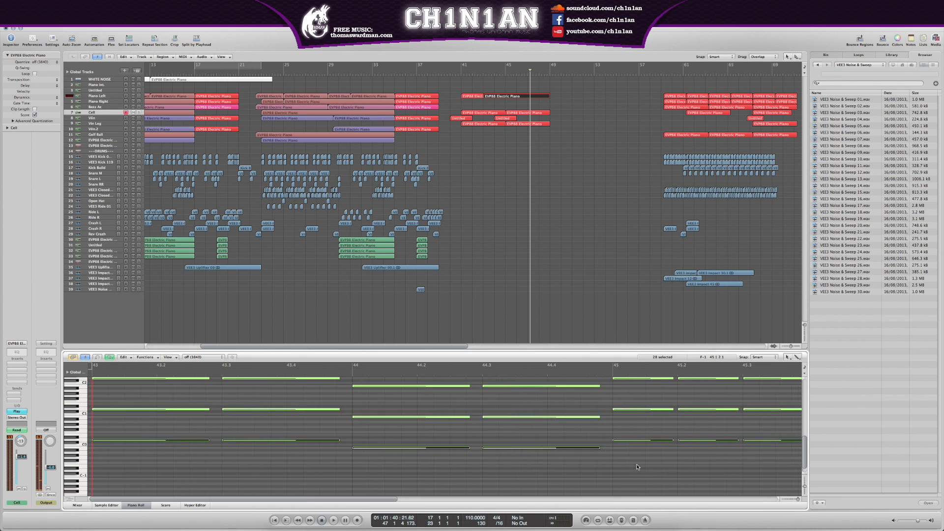
pyautogui.scroll(2, 639, 465)
pyautogui.moveTo(116, 463); pyautogui.dragTo(122, 383)
pyautogui.press('space')
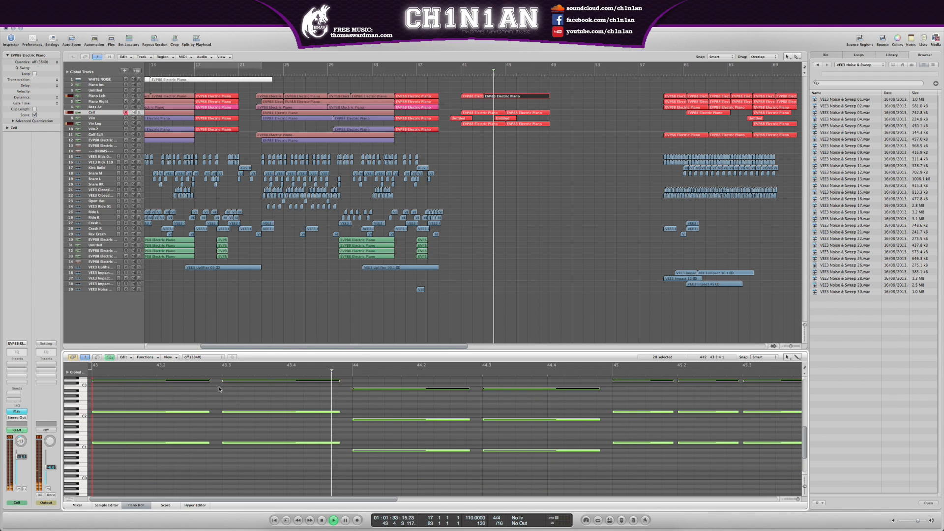
# Open both Untitled regions on the Vln track together and adjust the last note of the descending run.
pyautogui.click(521, 119)
pyautogui.moveTo(520, 120); pyautogui.dragTo(456, 118)
pyautogui.scroll(5, 400, 413)
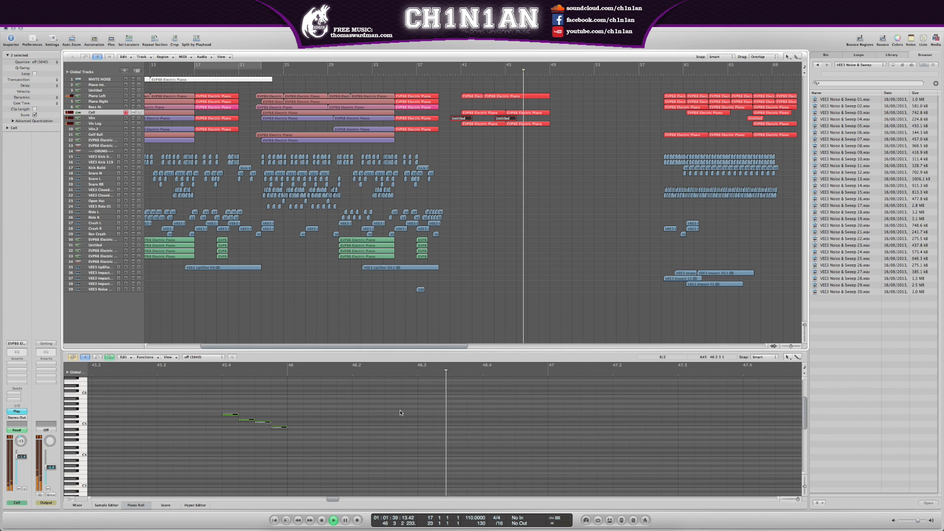
pyautogui.press('space')
pyautogui.click(297, 438)
pyautogui.moveTo(281, 428); pyautogui.dragTo(282, 429)
pyautogui.click(299, 432)
# Extend the ascending Vln run with a slightly higher copy of its last note and play it back.
pyautogui.hscroll(-15, 338, 429)
pyautogui.hscroll(10, 452, 427)
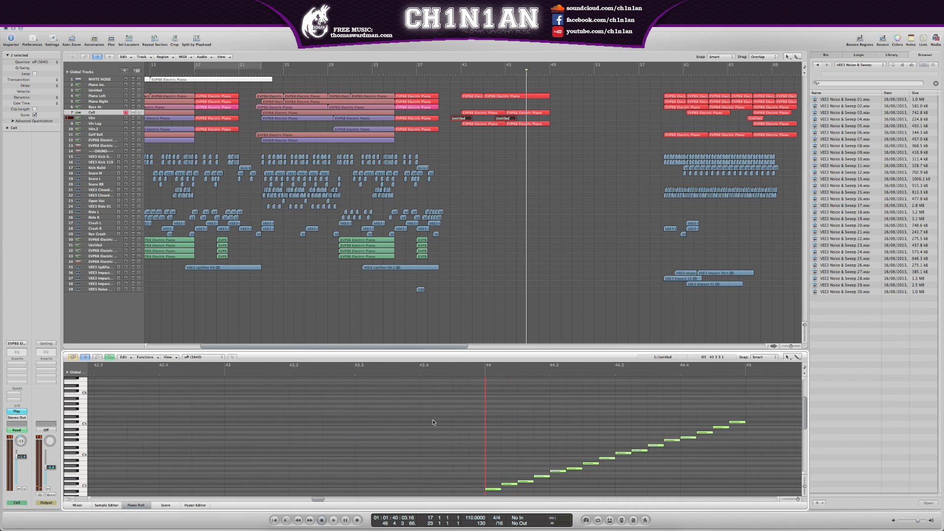
pyautogui.moveTo(641, 423); pyautogui.dragTo(657, 420)
pyautogui.doubleClick(385, 376)
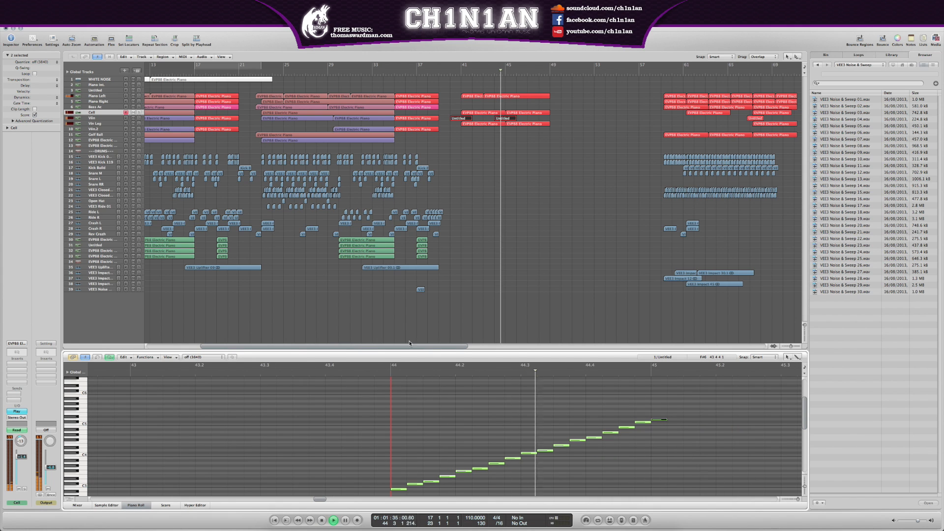
# Copy the VEE3 Noise & Sweep region to bar 39 and play the passage from just before bar 35.
pyautogui.click(445, 76)
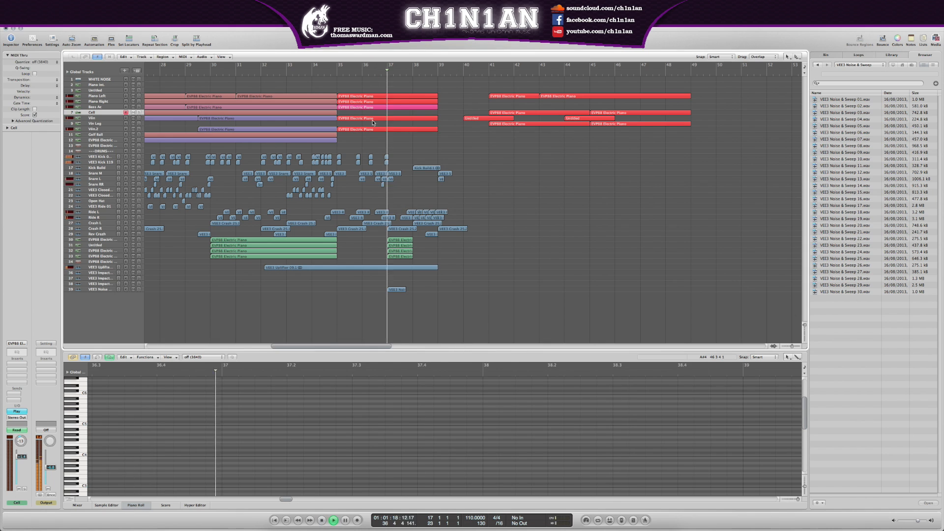
pyautogui.click(330, 73)
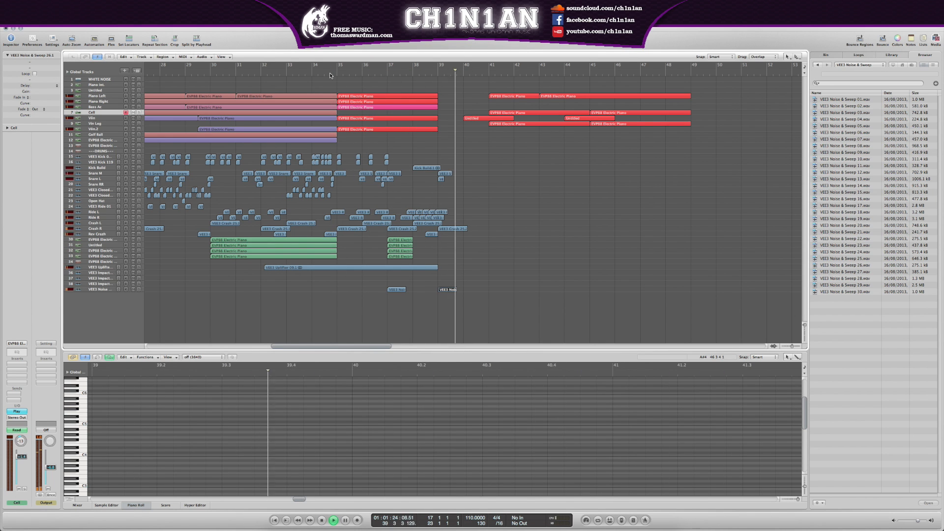
pyautogui.press('space')
# Open the notes of the Cell region at bar 41, select them all and transpose them upward.
pyautogui.click(522, 113)
pyautogui.scroll(-5, 391, 396)
pyautogui.hscroll(5, 391, 396)
pyautogui.scroll(5, 391, 396)
pyautogui.hscroll(-8, 392, 397)
pyautogui.press('super+a')
pyautogui.hotkey('ctrl', 'Left')
pyautogui.hotkey('ctrl', 'Left')
pyautogui.hotkey('alt', 'shift', 'Up')
# Move the four lowest notes of the Vln Leg region at bar 41 to the top of its chords.
pyautogui.press('space')
pyautogui.press('space')
pyautogui.moveTo(117, 418)
pyautogui.mouseDown()
pyautogui.moveTo(117, 449)
pyautogui.moveTo(105, 405)
pyautogui.mouseUp()
pyautogui.press('space')
pyautogui.click(522, 124)
pyautogui.press('space')
pyautogui.press('space')
# Solo the Vln Leg track and listen to its edited region.
pyautogui.click(139, 124)
pyautogui.scroll(-2, 196, 443)
pyautogui.press('space')
pyautogui.press('space')
pyautogui.press('space')
pyautogui.press('space')
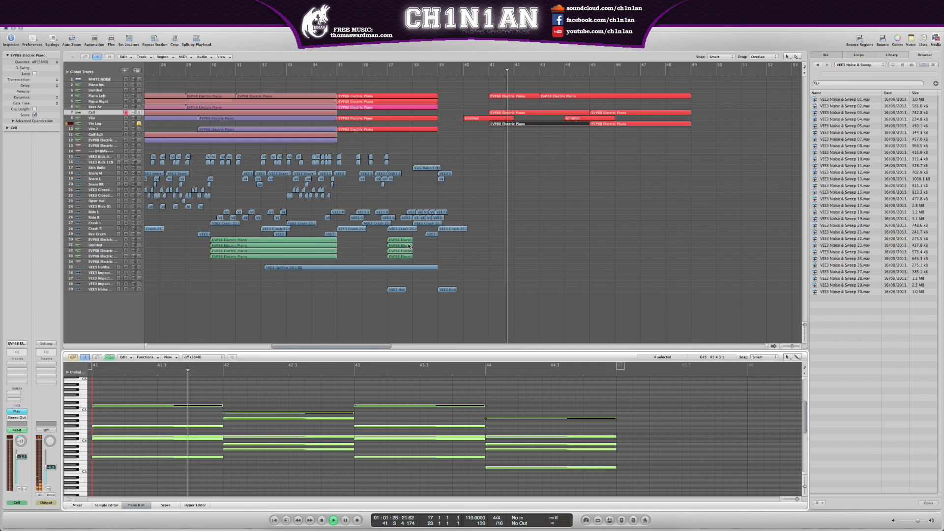
# Replace the Vln Leg region at bar 45 with a copy of the edited region from bar 41.
pyautogui.click(618, 125)
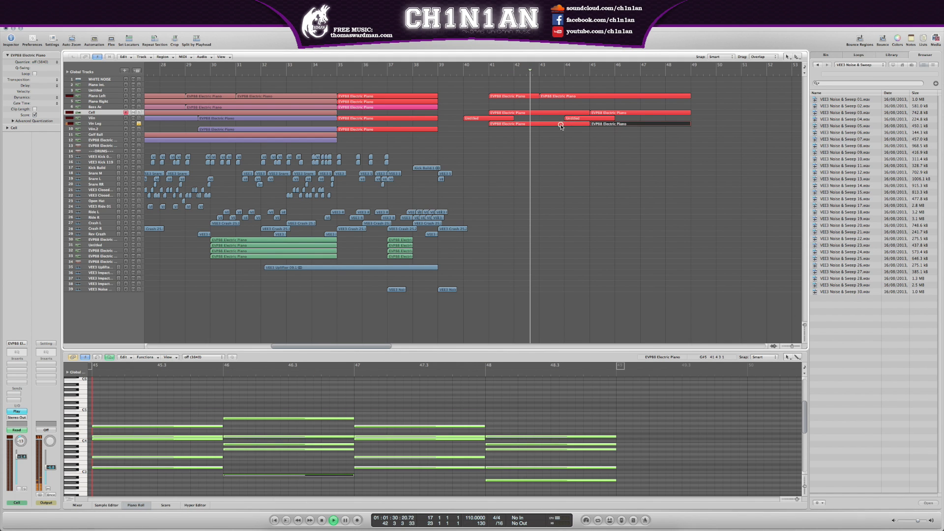
pyautogui.click(616, 125)
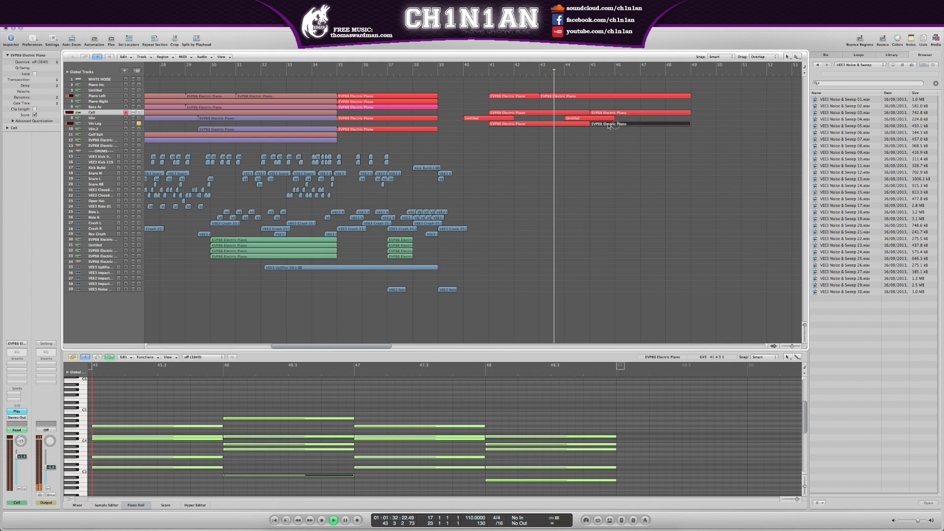
pyautogui.press('Delete')
pyautogui.click(499, 188)
pyautogui.click(518, 124)
pyautogui.moveTo(518, 124); pyautogui.dragTo(618, 125)
pyautogui.click(499, 187)
pyautogui.press('space')
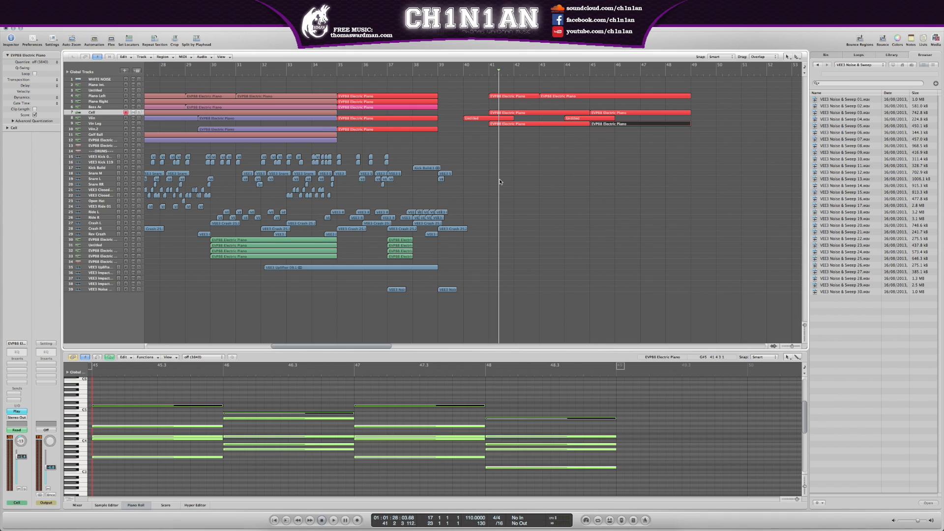
# Shift the ascending run in the Untitled Vln region at bar 40 up in pitch and play it back.
pyautogui.hscroll(-3, 430, 81)
pyautogui.click(423, 118)
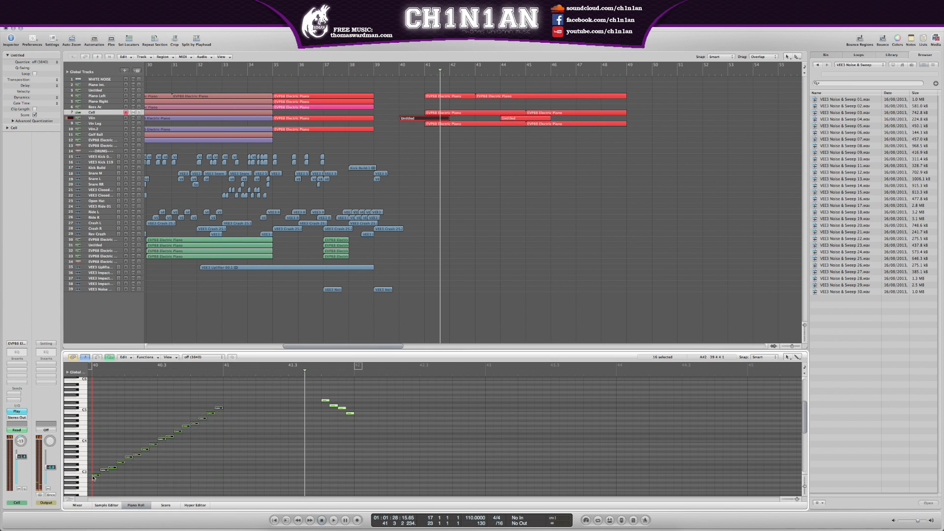
pyautogui.moveTo(217, 407); pyautogui.dragTo(219, 405)
pyautogui.press('space')
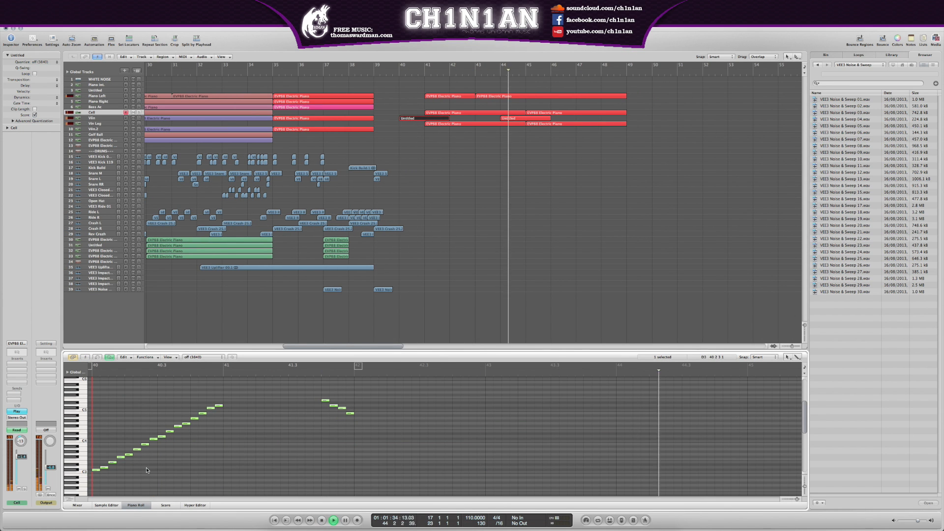
# Open the notes of the merged Piano Left region and listen to the passage.
pyautogui.click(551, 96)
pyautogui.click(112, 367)
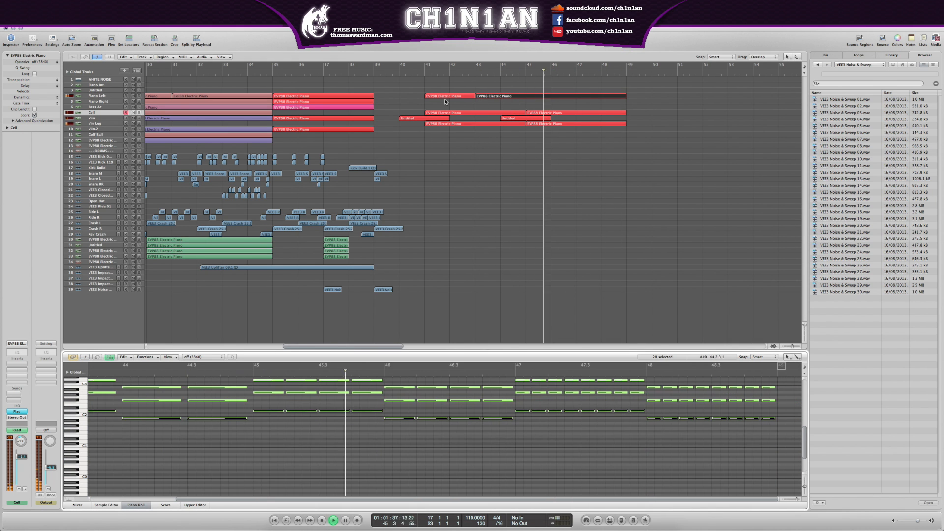
pyautogui.press('Left')
pyautogui.click(202, 74)
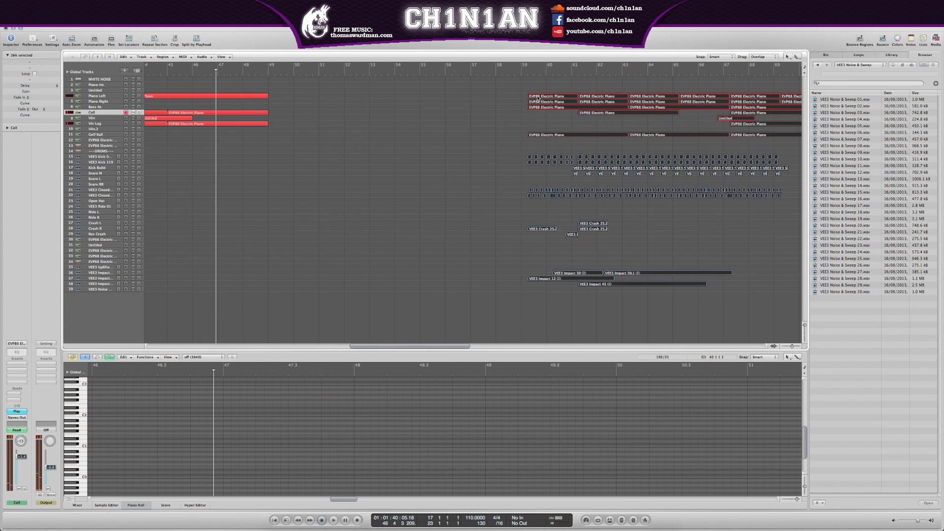
# Move the block of regions at bar 59 to bar 49 and copy the VEE3 Uplifter region to end there.
pyautogui.moveTo(192, 165); pyautogui.dragTo(222, 181)
pyautogui.press('space')
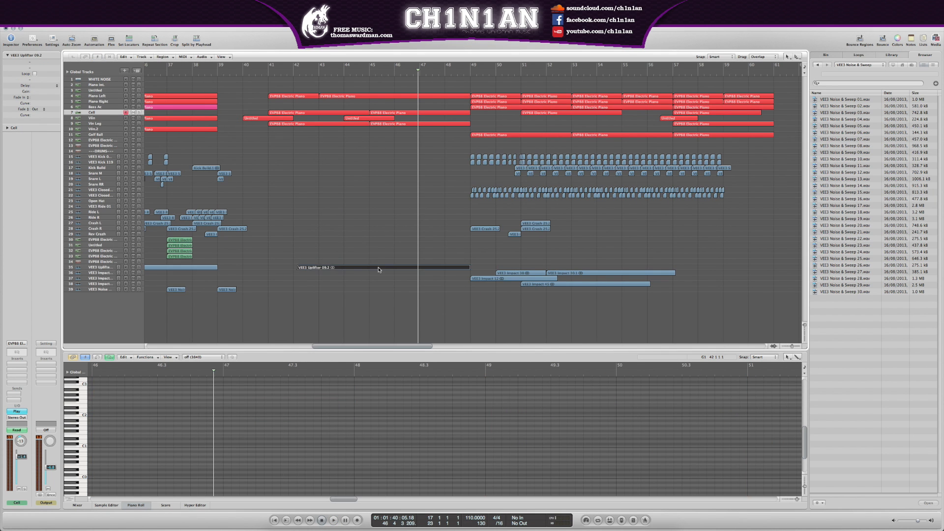
pyautogui.click(257, 75)
pyautogui.press('space')
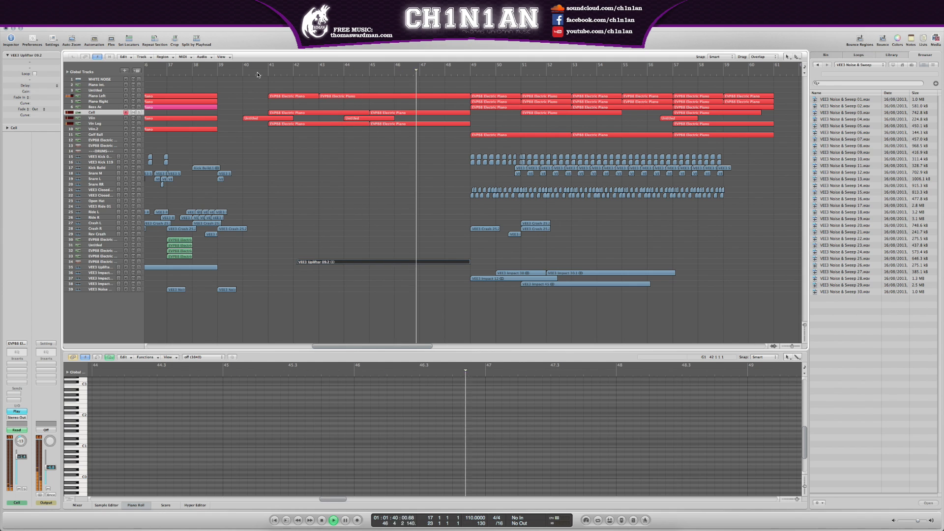
# Put the copied Uplifter region on the VEE3 Uplifter track, solo that track and check its volume automation.
pyautogui.moveTo(335, 262); pyautogui.dragTo(335, 267)
pyautogui.press('Return')
pyautogui.click(139, 268)
pyautogui.press('a')
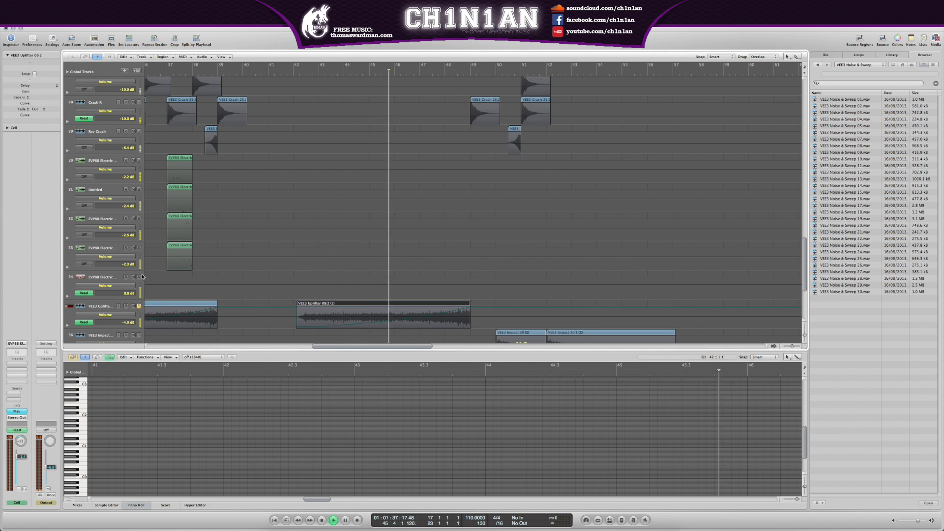
pyautogui.press('a')
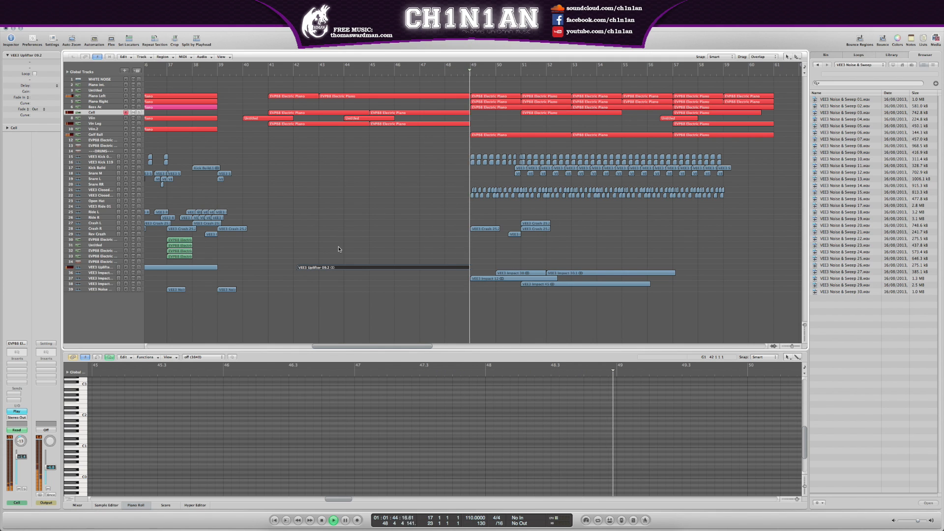
# Finish the Piano Left region before bar 49 with faster repeated chords and copy the Kick Build region to lead into bar 49.
pyautogui.click(452, 96)
pyautogui.moveTo(775, 431); pyautogui.dragTo(720, 387)
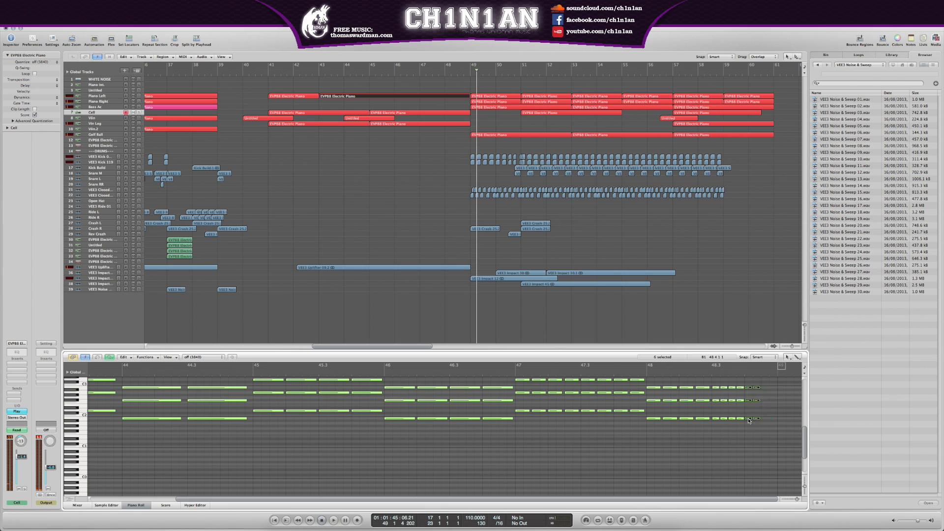
pyautogui.moveTo(210, 169); pyautogui.dragTo(462, 171)
pyautogui.press('space')
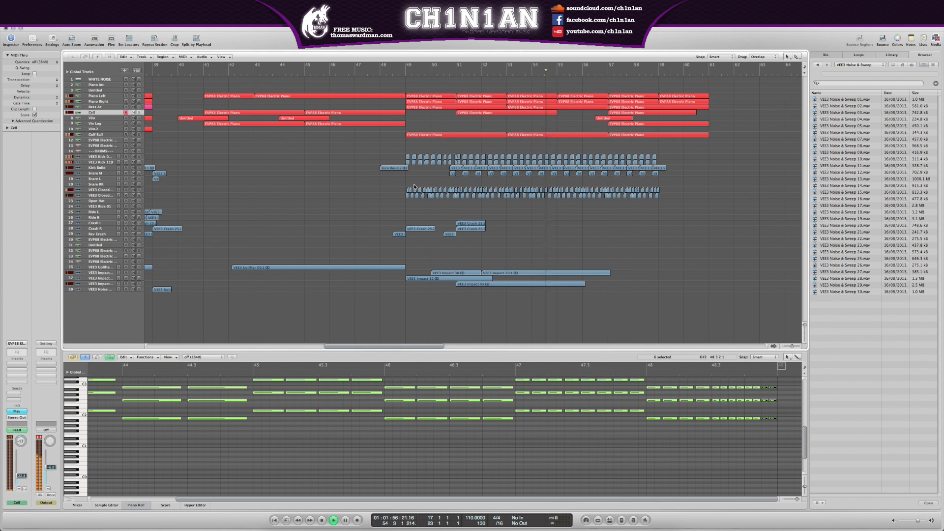
# Show the track automation and add volume points around the start of the copied Kick Build region.
pyautogui.hotkey('ctrl', 'Down')
pyautogui.hotkey('ctrl', 'Down')
pyautogui.press('a')
pyautogui.scroll(-10, 315, 216)
pyautogui.click(314, 220)
pyautogui.click(328, 223)
pyautogui.click(314, 251)
pyautogui.click(330, 251)
pyautogui.moveTo(334, 225); pyautogui.dragTo(328, 223)
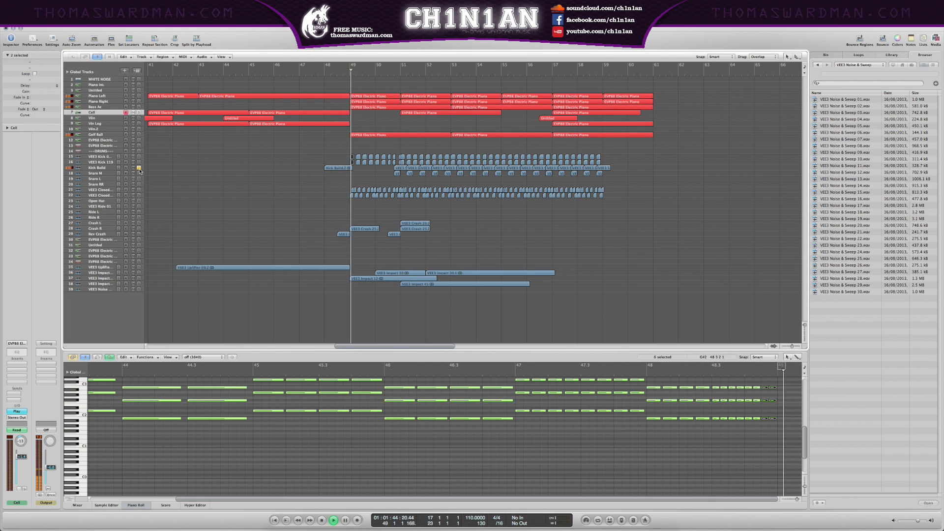
# Copy the VEE3 Impact regions to the section starting at bar 61 and the VEE3 Noise & Sweep region to bar 48.
pyautogui.moveTo(561, 290); pyautogui.dragTo(364, 271)
pyautogui.moveTo(366, 278); pyautogui.dragTo(606, 278)
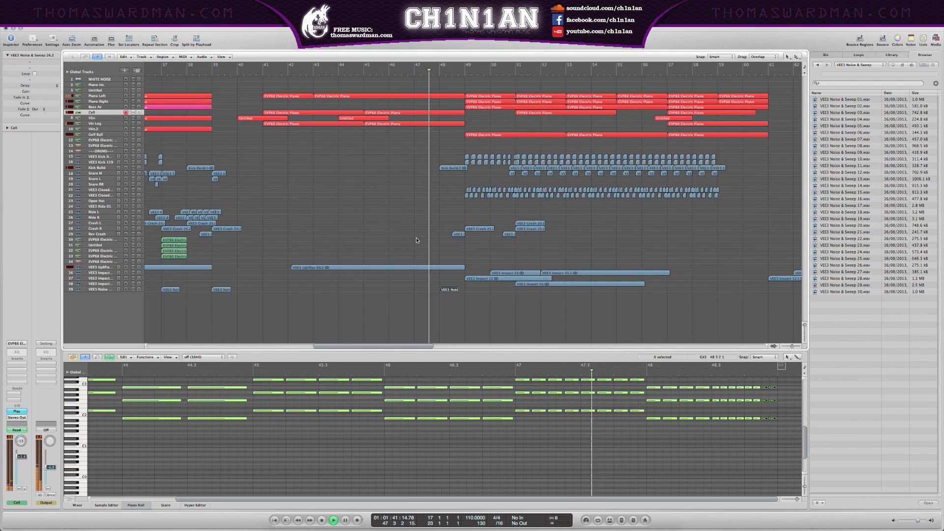
pyautogui.hscroll(5, 431, 225)
pyautogui.hscroll(2, 520, 178)
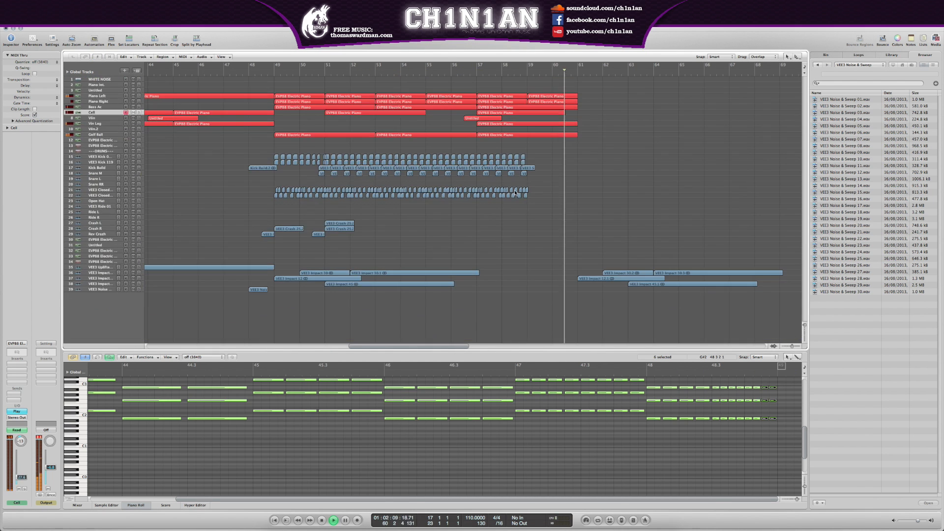
# Copy the Untitled Vln run to bar 60, accepting the automation prompt.
pyautogui.click(212, 118)
pyautogui.moveTo(212, 118); pyautogui.dragTo(720, 118)
pyautogui.press('Return')
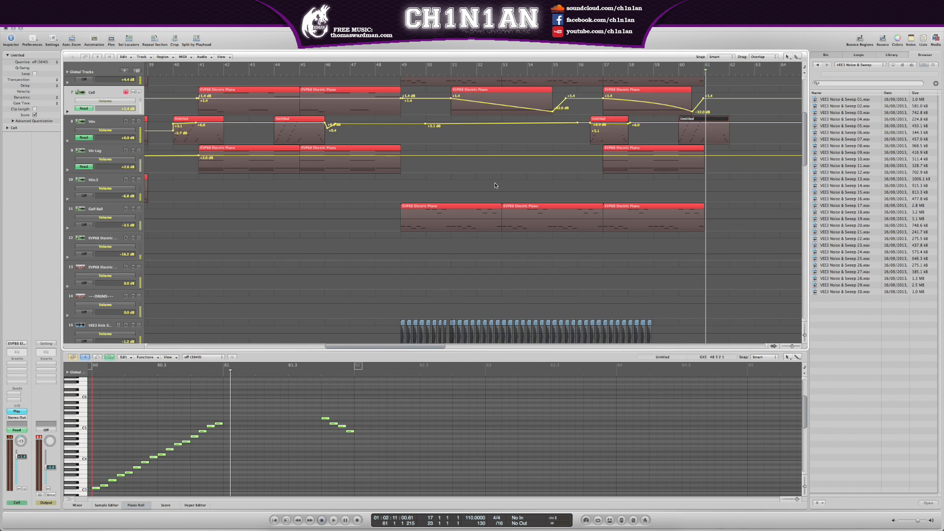
# Repeat the melodic regions up to bar 65 and the kick, snare and hi-hat regions from bar 61, and play the section.
pyautogui.press('super+r')
pyautogui.click(527, 183)
pyautogui.moveTo(521, 150); pyautogui.dragTo(566, 177)
pyautogui.press('Return')
pyautogui.press('space')
# Copy the crash hits and their reverse crashes to lead into and land on bars 55 and 57.
pyautogui.moveTo(315, 229); pyautogui.dragTo(340, 229)
pyautogui.click(335, 248)
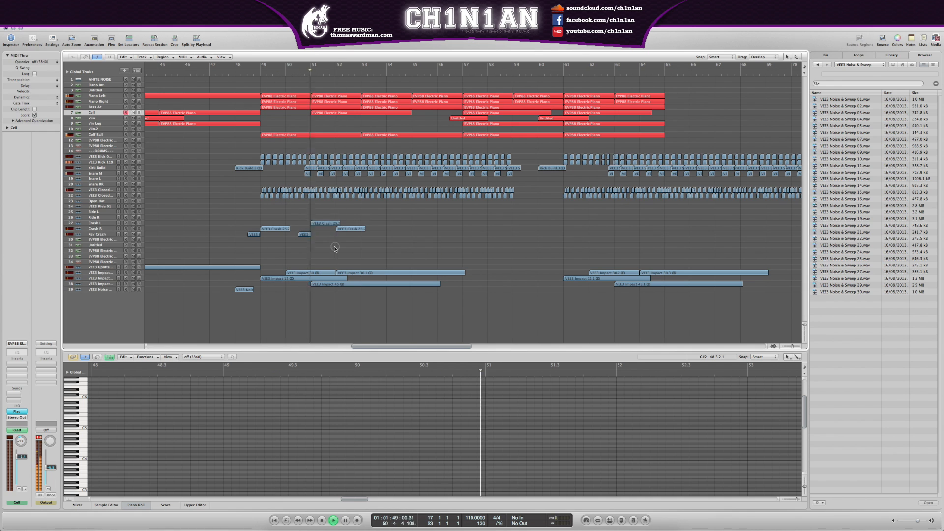
pyautogui.moveTo(244, 220); pyautogui.dragTo(410, 234)
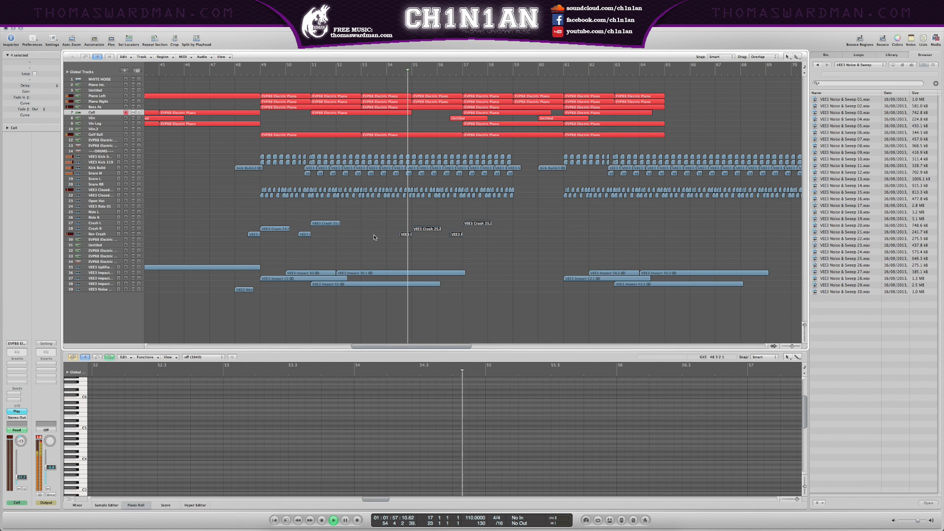
# Copy the whole crash and reverse crash pattern into the section starting at bar 61.
pyautogui.moveTo(160, 218); pyautogui.dragTo(418, 239)
pyautogui.moveTo(236, 223); pyautogui.dragTo(540, 224)
# Copy the VEE3 Noise & Sweep region to bar 60, and the bass, Cell, Vln Leg and Golf Ball regions to bar 65.
pyautogui.click(461, 205)
pyautogui.moveTo(843, 292); pyautogui.dragTo(404, 289)
pyautogui.moveTo(521, 140); pyautogui.dragTo(548, 110)
pyautogui.click(527, 183)
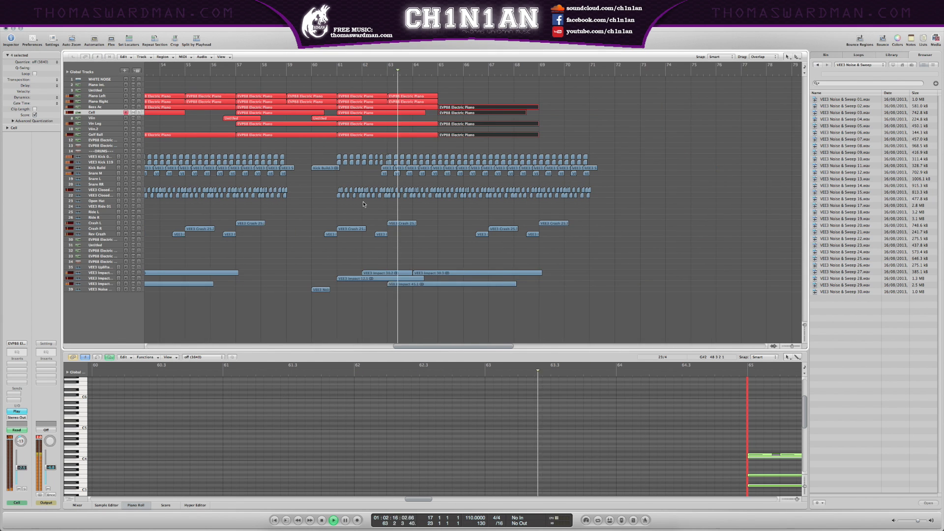
# Shift the bass, Cell, Vln Leg and Golf Ball regions two bars later and extend the piano regions up to bar 69.
pyautogui.press('space')
pyautogui.moveTo(472, 124); pyautogui.dragTo(522, 124)
pyautogui.click(527, 188)
pyautogui.moveTo(465, 92); pyautogui.dragTo(426, 124)
pyautogui.click(566, 107)
pyautogui.click(485, 108)
pyautogui.press(',')
pyautogui.press(',')
pyautogui.press(',')
pyautogui.press('space')
pyautogui.press(',')
pyautogui.press(',')
pyautogui.press(',')
pyautogui.press(',')
pyautogui.press(',')
pyautogui.press(',')
pyautogui.press(',')
# Move the untitled Vln run region from bar 60 to bar 62 and play from there.
pyautogui.click(527, 188)
pyautogui.moveTo(346, 118); pyautogui.dragTo(398, 118)
pyautogui.click(527, 188)
pyautogui.click(318, 72)
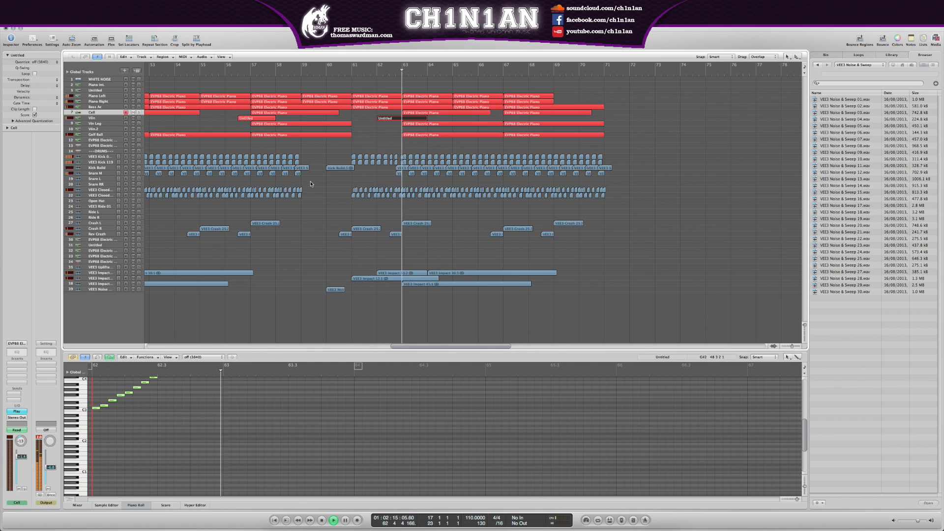
# Examine the notes of the untitled Vln run regions around bars 44, 57 and 62.
pyautogui.hscroll(2, 311, 184)
pyautogui.scroll(5, 369, 451)
pyautogui.click(368, 451)
pyautogui.hscroll(-8, 369, 196)
pyautogui.hscroll(4, 344, 148)
pyautogui.click(322, 119)
pyautogui.click(214, 487)
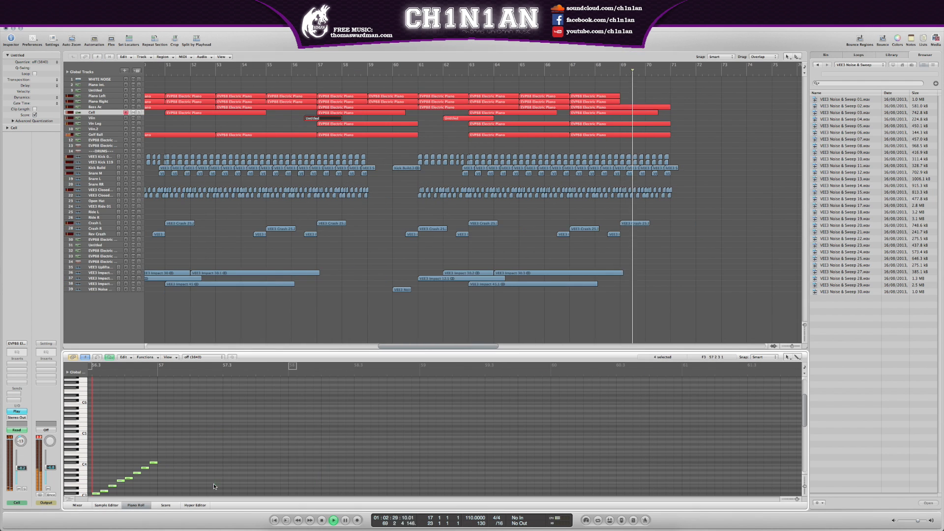
pyautogui.hscroll(-8, 369, 197)
pyautogui.click(290, 118)
pyautogui.keyDown('shift'); pyautogui.click(376, 118); pyautogui.keyUp('shift')
pyautogui.hscroll(-5, 369, 442)
pyautogui.hscroll(4, 492, 443)
pyautogui.moveTo(672, 449); pyautogui.dragTo(587, 400)
pyautogui.hscroll(4, 541, 197)
pyautogui.click(501, 75)
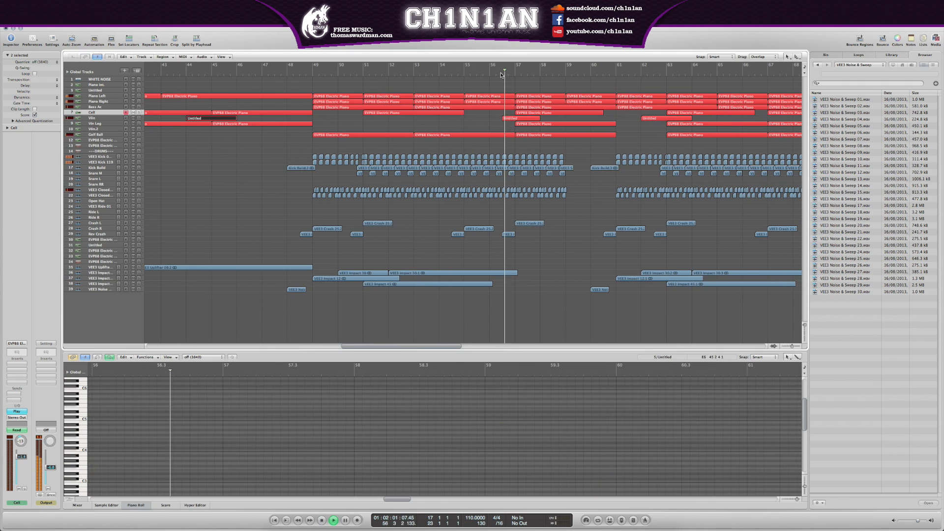
# Delete the Vln run at bar 62 and the Cell, Vln Leg and Golf Ball regions starting at bar 63.
pyautogui.click(459, 143)
pyautogui.click(455, 118)
pyautogui.moveTo(455, 119); pyautogui.dragTo(497, 138)
pyautogui.press('Delete')
pyautogui.click(556, 118)
pyautogui.press('Delete')
pyautogui.press('Return')
# Copy the bass and Golf Ball regions from bar 67 to bar 71 and play the section.
pyautogui.moveTo(562, 110); pyautogui.dragTo(610, 136)
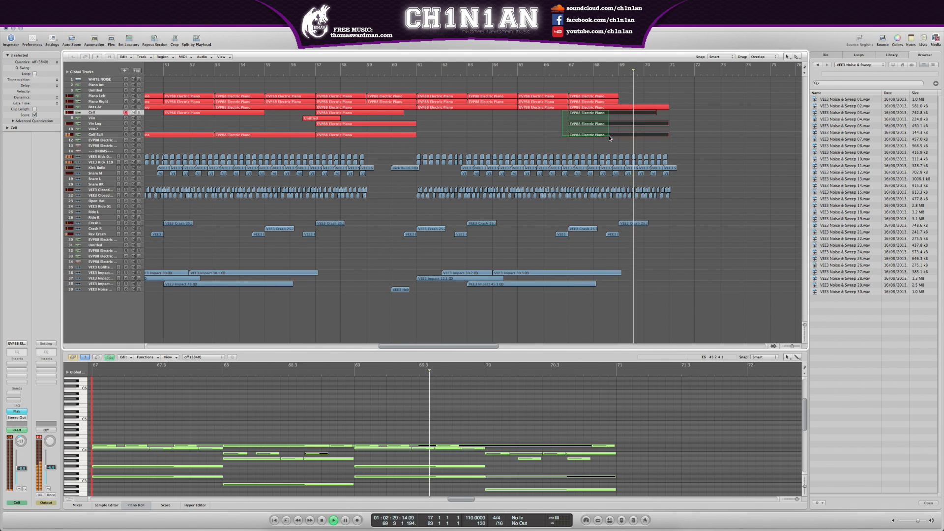
pyautogui.hscroll(4, 608, 197)
pyautogui.moveTo(491, 135); pyautogui.dragTo(593, 135)
pyautogui.click(453, 74)
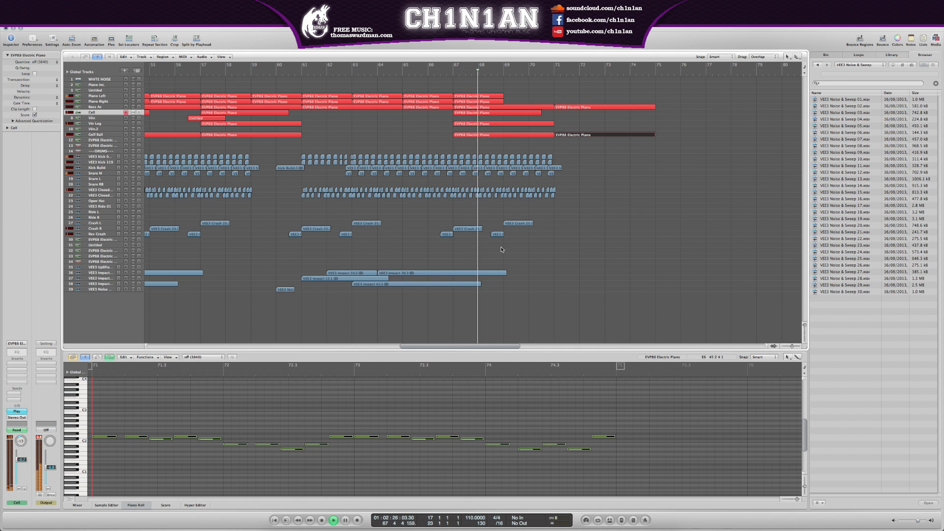
# Copy the VEE3 Noise & Sweep region to bar 71 and a reverse crash leading into bar 71.
pyautogui.click(284, 290)
pyautogui.moveTo(292, 290); pyautogui.dragTo(554, 285)
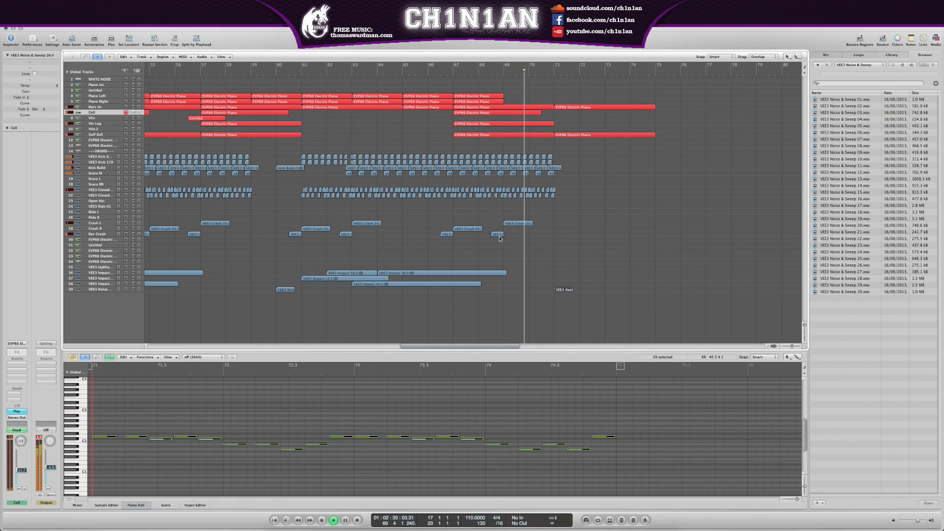
pyautogui.moveTo(498, 236); pyautogui.dragTo(550, 237)
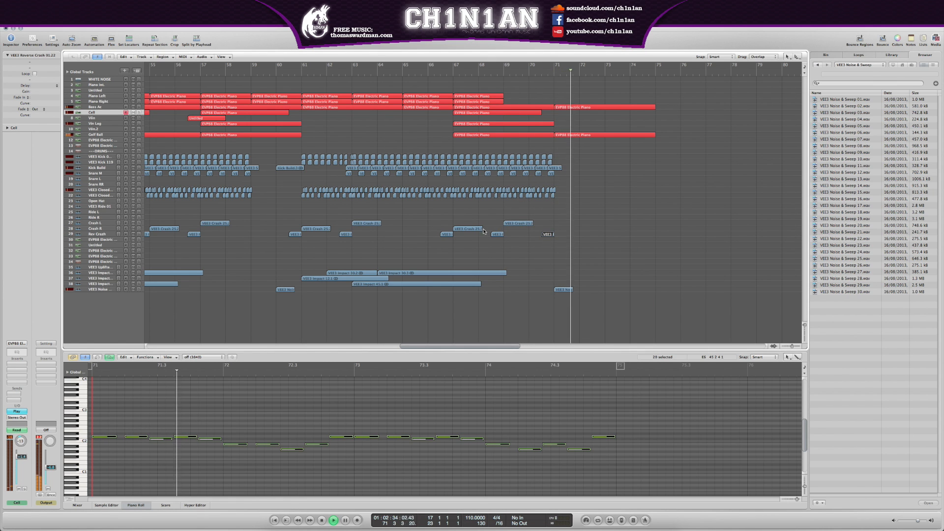
# Place a VEE3 Uplifter region that ends at bar 75 and play from bar 67.
pyautogui.click(465, 229)
pyautogui.hscroll(-2, 466, 231)
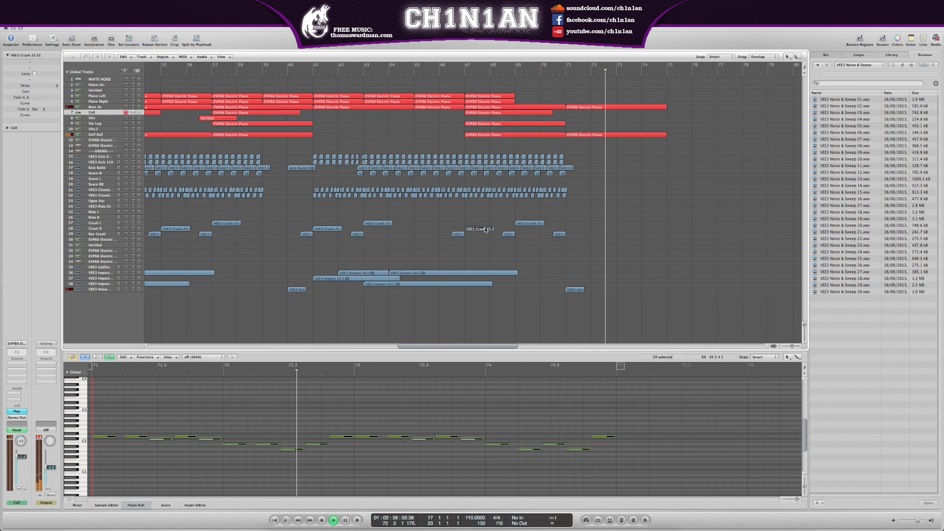
pyautogui.hscroll(5, 515, 204)
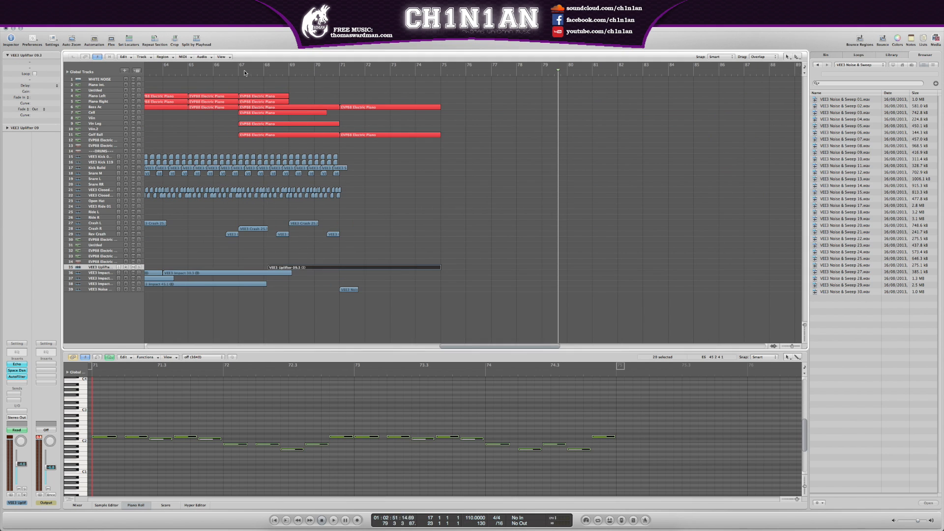
pyautogui.doubleClick(245, 73)
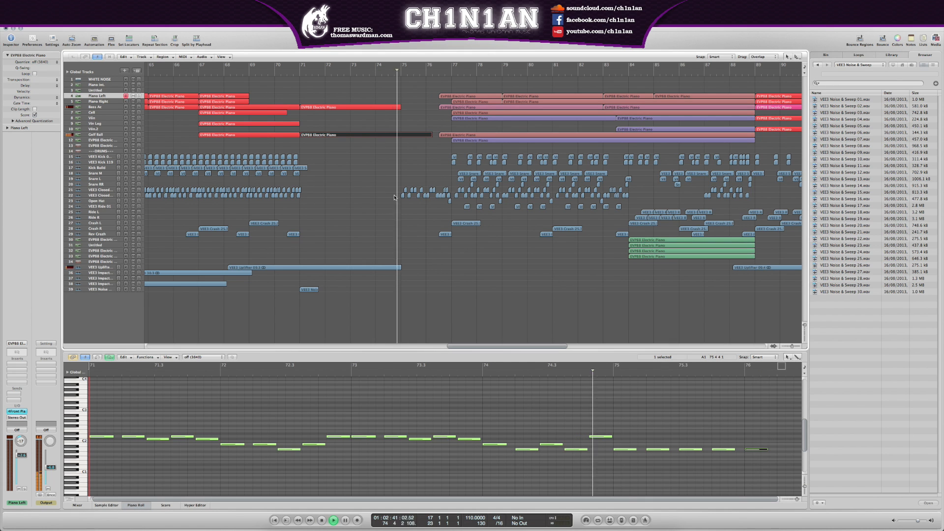
# Join the Golf Ball region at bar 71 with the one that follows it.
pyautogui.press('space')
pyautogui.keyDown('shift'); pyautogui.click(442, 135); pyautogui.keyUp('shift')
pyautogui.press('=')
# Reposition the Golf Ball notes in bars 75 and 76 into a climbing line and play them.
pyautogui.hscroll(10, 432, 409)
pyautogui.moveTo(348, 450); pyautogui.dragTo(413, 440)
pyautogui.moveTo(413, 440); pyautogui.dragTo(444, 438)
pyautogui.moveTo(346, 451); pyautogui.dragTo(315, 446)
pyautogui.moveTo(380, 446); pyautogui.dragTo(379, 433)
pyautogui.moveTo(413, 441); pyautogui.dragTo(445, 415)
pyautogui.click(201, 372)
pyautogui.press('space')
pyautogui.press('space')
pyautogui.click(434, 372)
pyautogui.scroll(5, 432, 396)
# Compare the bass and Golf Ball parts and try other positions for the pickup note before bar 77.
pyautogui.click(452, 107)
pyautogui.click(450, 134)
pyautogui.hscroll(5, 649, 403)
pyautogui.click(649, 402)
pyautogui.click(599, 373)
pyautogui.press('space')
pyautogui.press('space')
pyautogui.moveTo(666, 401)
pyautogui.mouseDown()
pyautogui.moveTo(652, 401)
pyautogui.moveTo(652, 413)
pyautogui.mouseUp()
pyautogui.scroll(3, 654, 403)
pyautogui.moveTo(651, 414); pyautogui.dragTo(663, 400)
# Try a run of short rising notes at the end of bar 76 and play it.
pyautogui.click(605, 340)
pyautogui.click(620, 339)
pyautogui.click(627, 372)
pyautogui.moveTo(601, 418); pyautogui.dragTo(618, 417)
pyautogui.moveTo(610, 413); pyautogui.dragTo(625, 410)
pyautogui.moveTo(626, 405); pyautogui.dragTo(629, 405)
pyautogui.press('space')
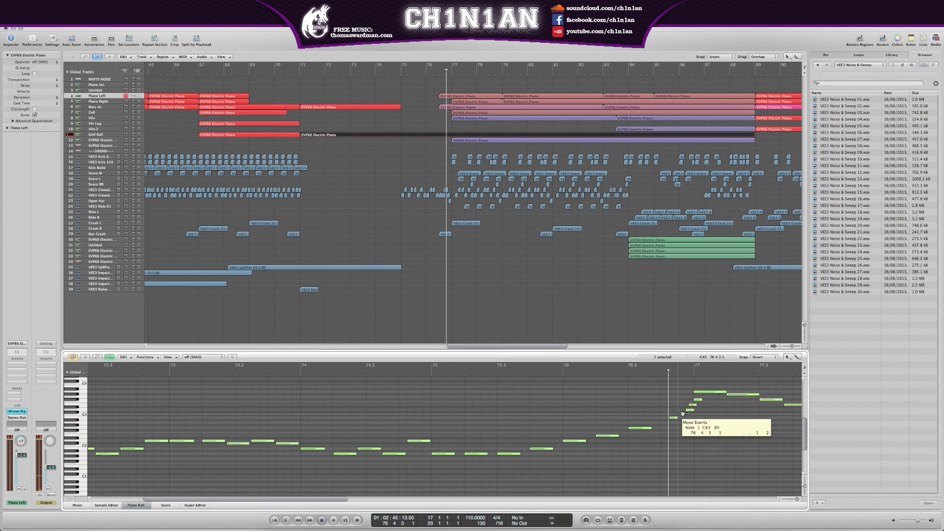
# Delete the short run notes before bar 77, lower a note in bar 76, and play from bar 71.
pyautogui.hscroll(-5, 393, 423)
pyautogui.click(205, 372)
pyautogui.press('space')
pyautogui.press('Delete')
pyautogui.moveTo(185, 428)
pyautogui.mouseDown()
pyautogui.moveTo(218, 428)
pyautogui.moveTo(184, 431)
pyautogui.mouseUp()
pyautogui.click(107, 373)
pyautogui.press('space')
pyautogui.scroll(5, 335, 184)
pyautogui.click(422, 137)
pyautogui.scroll(-5, 422, 139)
pyautogui.click(402, 72)
pyautogui.click(301, 72)
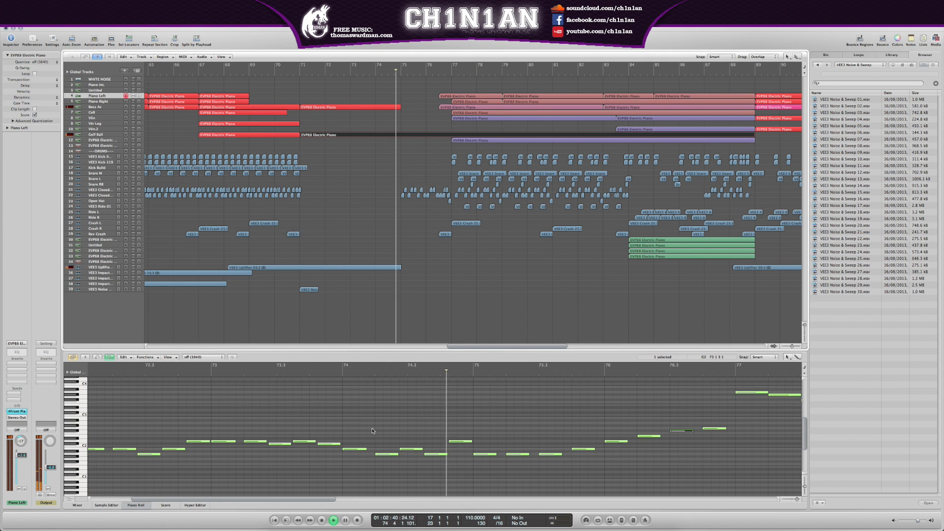
# Fill bar 75 with repeats of its first note at the same pitch and play the result.
pyautogui.press('space')
pyautogui.moveTo(442, 442); pyautogui.dragTo(468, 442)
pyautogui.moveTo(467, 442); pyautogui.dragTo(526, 442)
pyautogui.click(412, 372)
pyautogui.press('space')
pyautogui.press('space')
pyautogui.click(412, 372)
pyautogui.press('space')
pyautogui.press('space')
# Rework the notes in the second half of bar 76 into a rising run and check it by playing.
pyautogui.click(543, 373)
pyautogui.press('space')
pyautogui.moveTo(651, 428)
pyautogui.mouseDown()
pyautogui.moveTo(634, 429)
pyautogui.moveTo(658, 418)
pyautogui.mouseUp()
pyautogui.press('space')
pyautogui.click(597, 372)
pyautogui.press('space')
pyautogui.press('space')
pyautogui.moveTo(659, 418); pyautogui.dragTo(618, 430)
pyautogui.click(598, 373)
pyautogui.press('space')
pyautogui.press('space')
pyautogui.click(598, 373)
pyautogui.press('space')
pyautogui.press('space')
# Extend the rising run back into the first half of bar 76 and play it from bar 75.
pyautogui.moveTo(642, 424); pyautogui.dragTo(566, 436)
pyautogui.press('space')
pyautogui.press('space')
pyautogui.click(471, 373)
pyautogui.press('space')
pyautogui.press('space')
# Add higher notes at the end of bar 76 to complete the climb into bar 77 and play it.
pyautogui.moveTo(643, 411); pyautogui.dragTo(650, 405)
pyautogui.moveTo(651, 406); pyautogui.dragTo(659, 398)
pyautogui.click(607, 373)
pyautogui.press('space')
pyautogui.press('space')
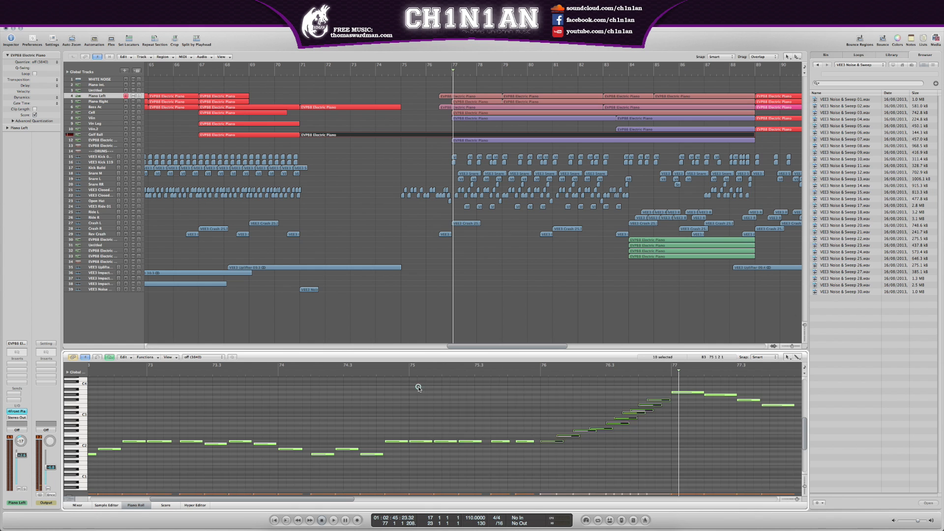
# Try a velocity ramp on the notes leading up to bar 77, play it, and undo the change.
pyautogui.moveTo(419, 388); pyautogui.dragTo(529, 454)
pyautogui.moveTo(467, 491); pyautogui.dragTo(463, 461)
pyautogui.moveTo(409, 481); pyautogui.dragTo(661, 490)
pyautogui.click(401, 372)
pyautogui.press('space')
pyautogui.press('space')
pyautogui.press('super+z')
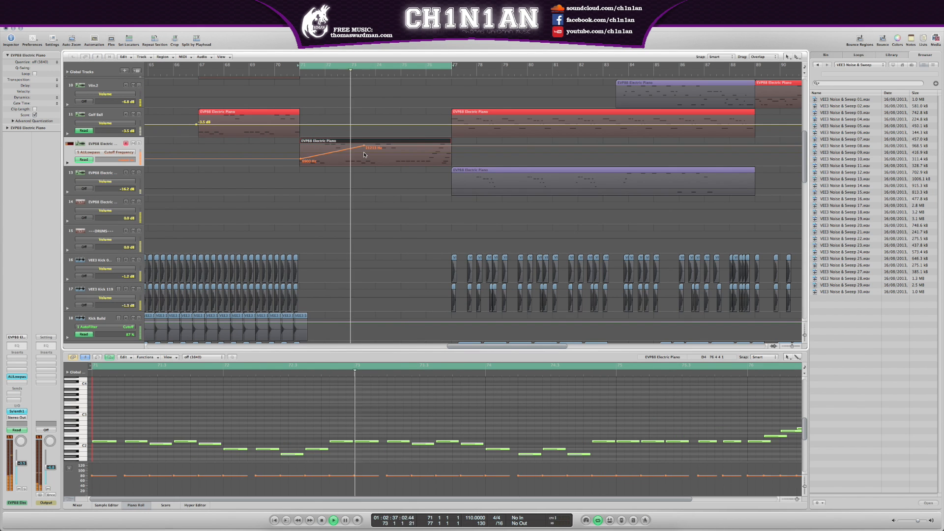
# Shape the filter's cutoff frequency automation to fall steadily from bar 71 to bar 77 on the separated lead track.
pyautogui.moveTo(364, 145); pyautogui.dragTo(451, 165)
pyautogui.moveTo(301, 159); pyautogui.dragTo(300, 153)
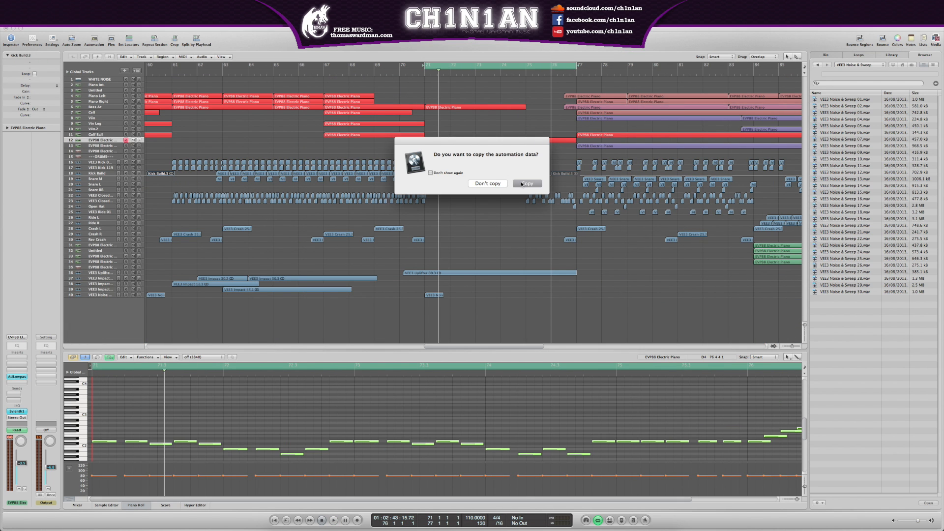
# Copy the Kick Build region with its automation to bar 76, and VEE3 Impact regions to bars 77 and 79.
pyautogui.click(522, 185)
pyautogui.press('space')
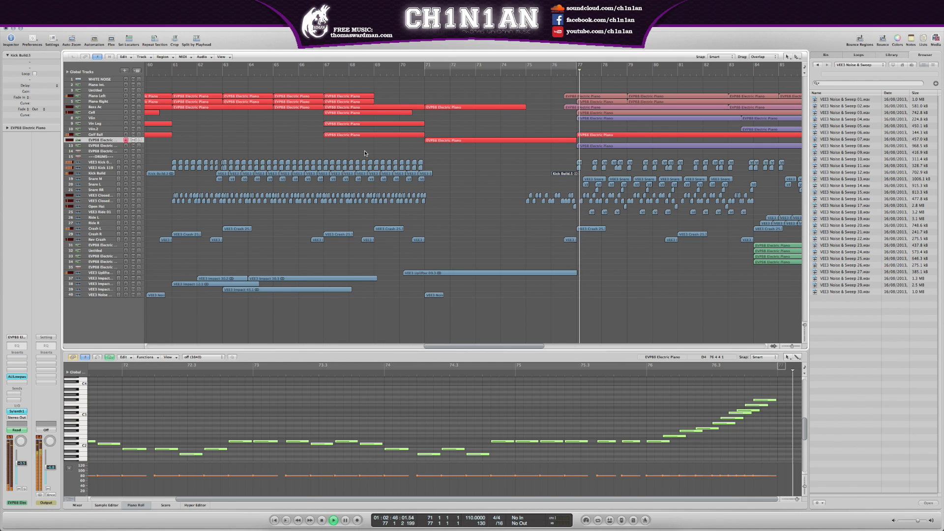
pyautogui.click(451, 250)
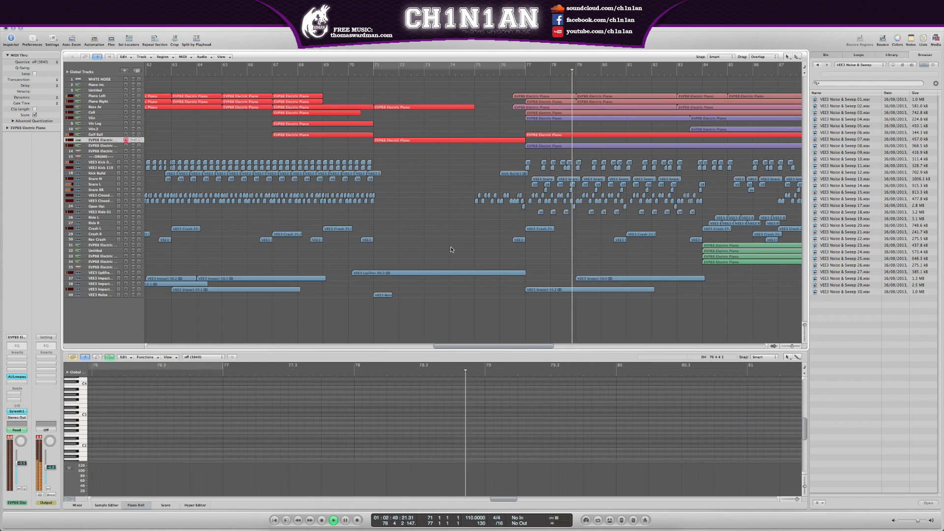
# Adjust automation points around bars 77 and 78 on the lower tracks, play the transition, and hide the automation.
pyautogui.hscroll(4, 461, 253)
pyautogui.press('a')
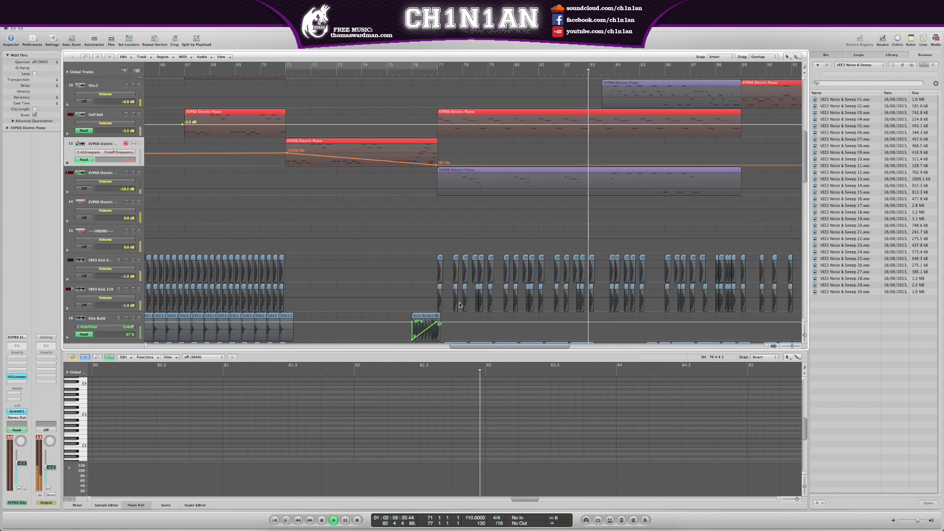
pyautogui.scroll(-15, 460, 306)
pyautogui.click(463, 218)
pyautogui.moveTo(478, 218); pyautogui.dragTo(471, 218)
pyautogui.click(463, 73)
pyautogui.click(432, 74)
pyautogui.click(426, 268)
pyautogui.moveTo(436, 268); pyautogui.dragTo(436, 270)
pyautogui.click(418, 74)
pyautogui.press('a')
pyautogui.hotkey('ctrl', 'Up')
pyautogui.hotkey('ctrl', 'Up')
pyautogui.hotkey('ctrl', 'Up')
pyautogui.hotkey('ctrl', 'Up')
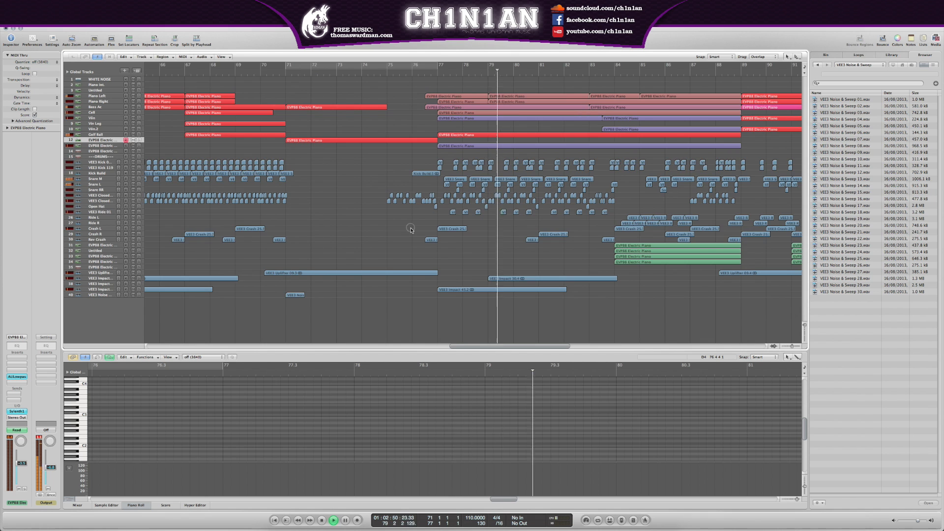
# Move the last VEE3 Uplifter region earlier so that it ends at bar 93.
pyautogui.hotkey('ctrl', 'Left')
pyautogui.hotkey('ctrl', 'Left')
pyautogui.hotkey('ctrl', 'Left')
pyautogui.hotkey('ctrl', 'Left')
pyautogui.hotkey('ctrl', 'Right')
pyautogui.press('space')
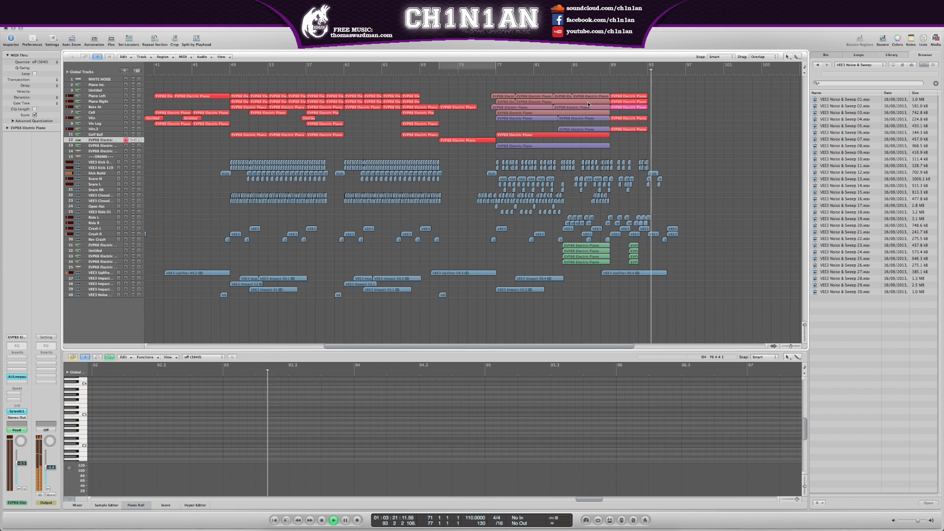
pyautogui.moveTo(634, 272); pyautogui.dragTo(616, 274)
pyautogui.press('space')
# Move the last Kick Build region to bar 92, delete the leftover crash regions at bar 95, and play the ending.
pyautogui.moveTo(663, 166); pyautogui.dragTo(647, 187)
pyautogui.moveTo(652, 173); pyautogui.dragTo(643, 173)
pyautogui.press('Return')
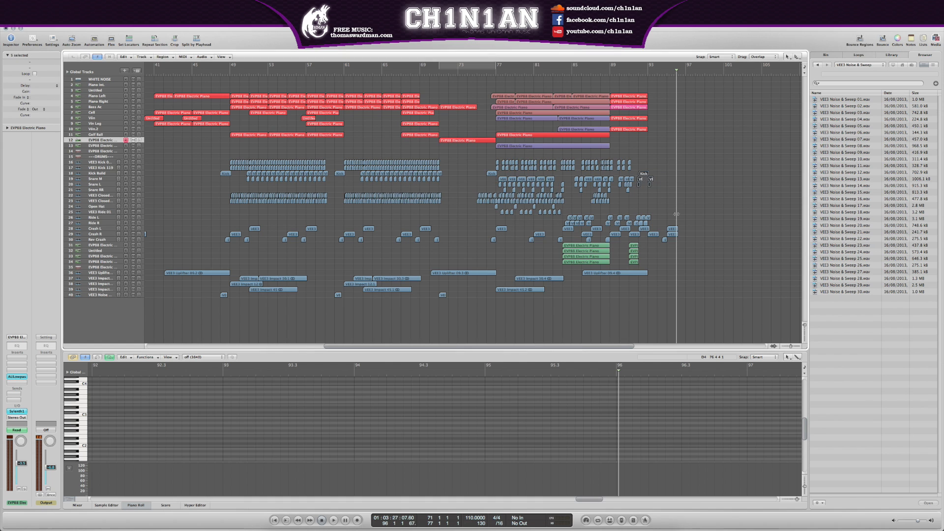
pyautogui.moveTo(678, 212); pyautogui.dragTo(664, 258)
pyautogui.press('Delete')
pyautogui.click(626, 75)
pyautogui.press('space')
pyautogui.click(608, 77)
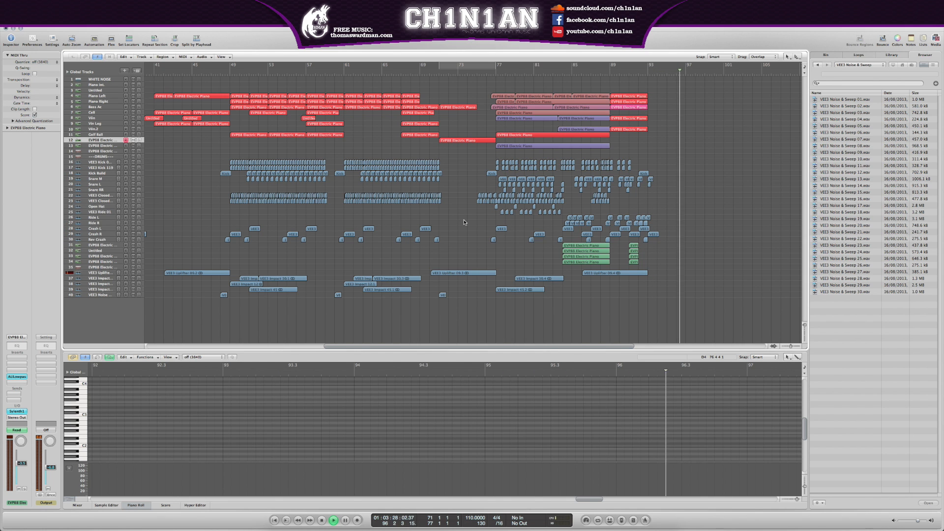
# Extend the final Piano Left and Piano Right regions to bar 94 and revoice the closing chord notes at bar 93.
pyautogui.moveTo(657, 94); pyautogui.dragTo(640, 102)
pyautogui.moveTo(647, 102); pyautogui.dragTo(657, 103)
pyautogui.scroll(3, 275, 426)
pyautogui.moveTo(271, 428)
pyautogui.mouseDown()
pyautogui.moveTo(224, 426)
pyautogui.moveTo(266, 439)
pyautogui.moveTo(266, 407)
pyautogui.mouseUp()
pyautogui.moveTo(266, 406); pyautogui.dragTo(263, 402)
pyautogui.scroll(-5, 181, 376)
pyautogui.press('space')
pyautogui.moveTo(254, 447); pyautogui.dragTo(266, 401)
pyautogui.press('space')
pyautogui.scroll(-4, 227, 404)
pyautogui.press('space')
pyautogui.moveTo(266, 412); pyautogui.dragTo(266, 412)
pyautogui.press('space')
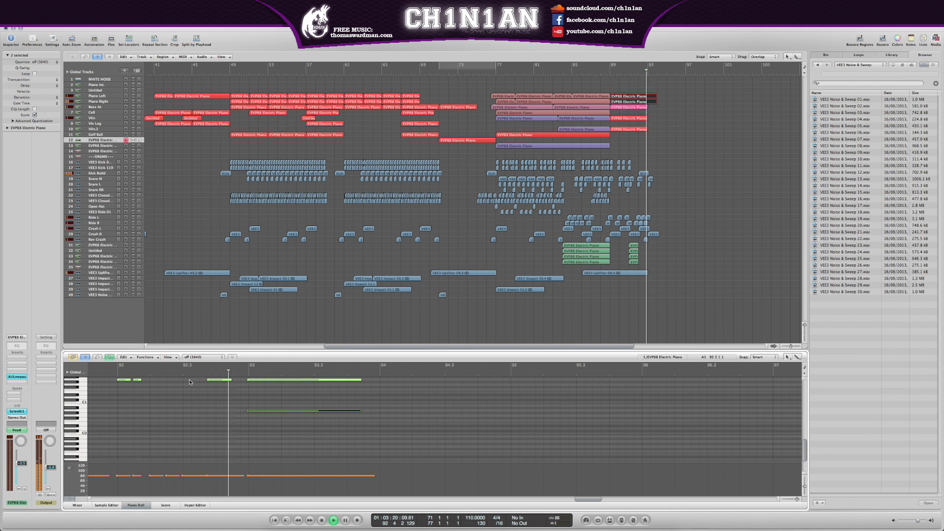
# Lengthen the closing chord notes from bar 93 to nearly bar 96 and lower their velocity.
pyautogui.scroll(8, 390, 426)
pyautogui.moveTo(374, 408); pyautogui.dragTo(619, 408)
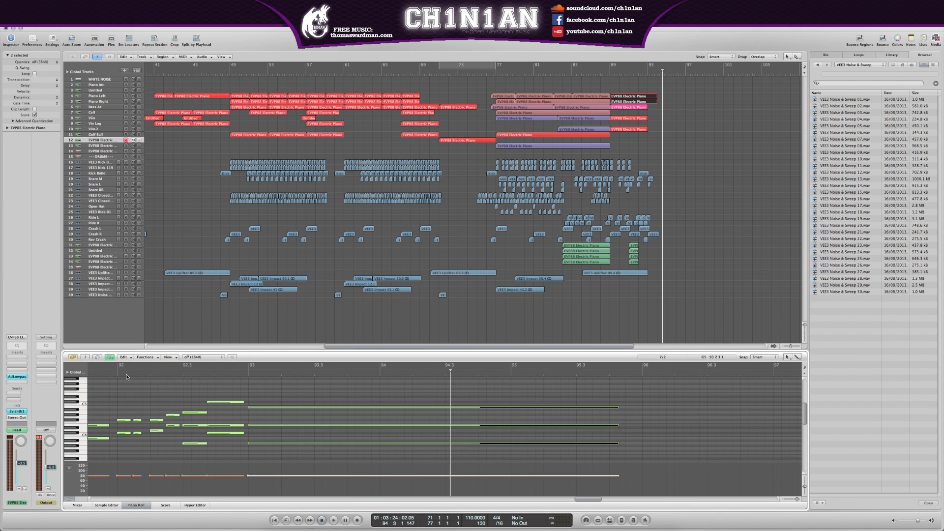
pyautogui.scroll(-4, 157, 398)
pyautogui.press('space')
pyautogui.scroll(4, 318, 456)
pyautogui.moveTo(248, 475); pyautogui.dragTo(249, 486)
pyautogui.click(270, 407)
# Fade the volume automation from bar 93 to about bar 97, reaching -51.4 dB on Piano Left and -44.5 dB on Piano Right.
pyautogui.press('a')
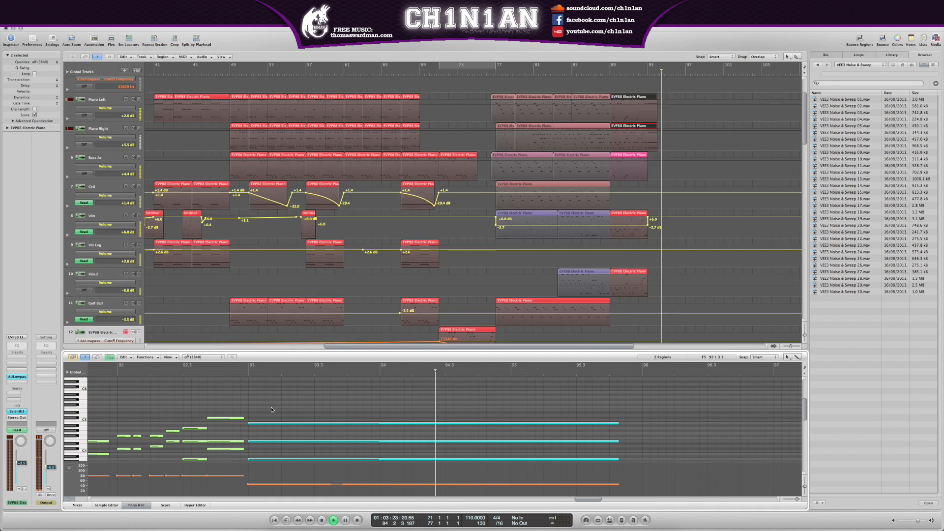
pyautogui.press('a')
pyautogui.press('space')
pyautogui.press('a')
pyautogui.click(610, 107)
pyautogui.moveTo(662, 111); pyautogui.dragTo(689, 122)
pyautogui.press('space')
pyautogui.moveTo(666, 150); pyautogui.dragTo(691, 151)
pyautogui.click(641, 75)
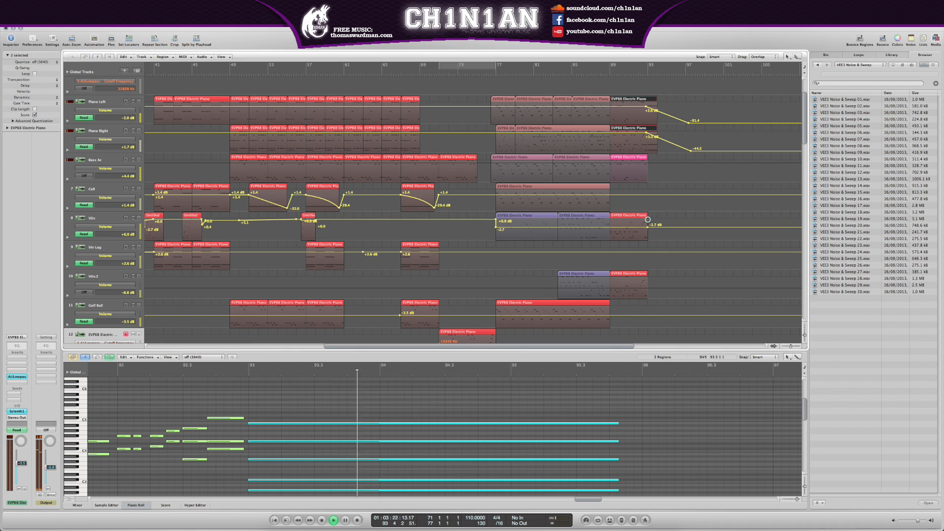
pyautogui.press('a')
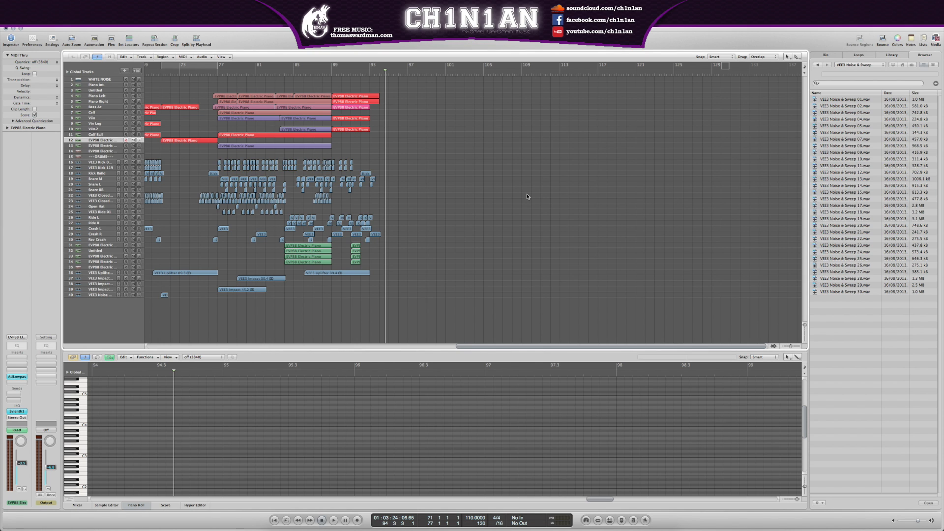
# Play the ending from about bar 89 and check the channel levels in the mixer.
pyautogui.moveTo(404, 84); pyautogui.dragTo(405, 84)
pyautogui.click(642, 72)
pyautogui.press('space')
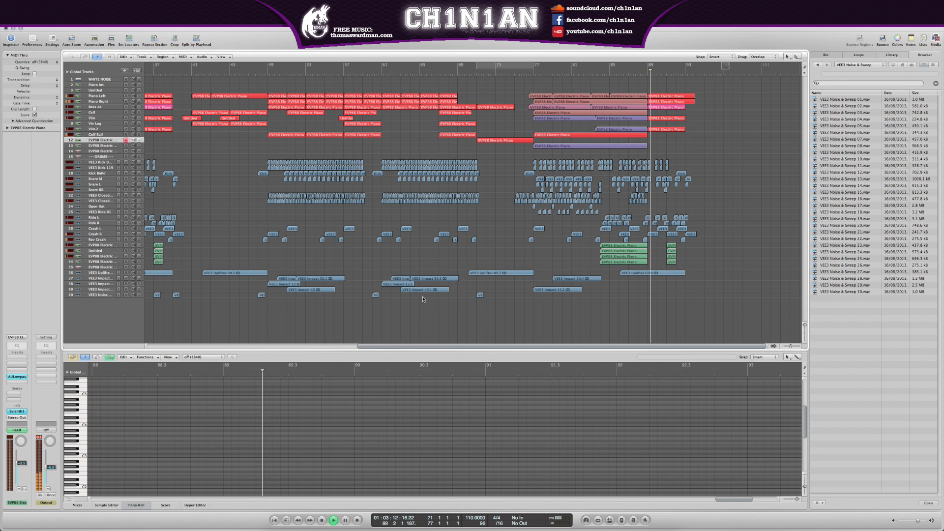
pyautogui.press('c')
pyautogui.press('x')
pyautogui.press('x')
pyautogui.press('c')
pyautogui.press('x')
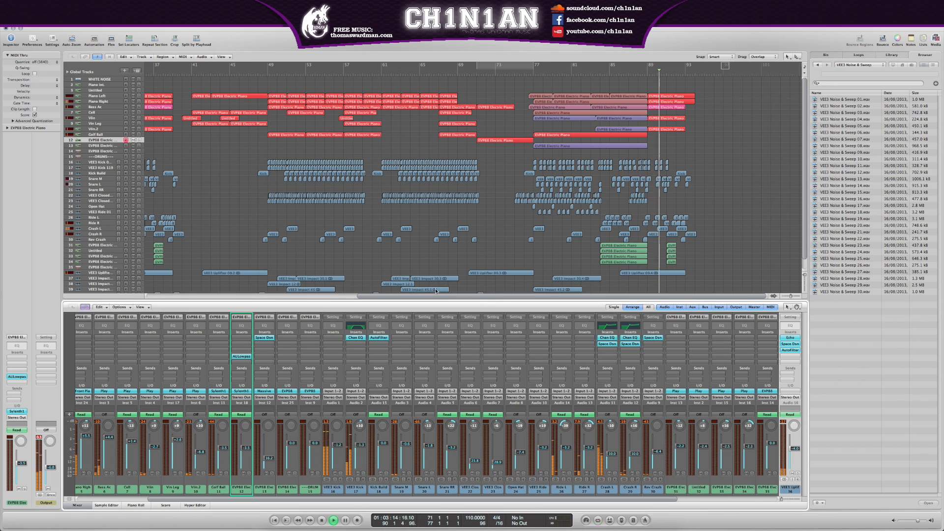
pyautogui.press('z')
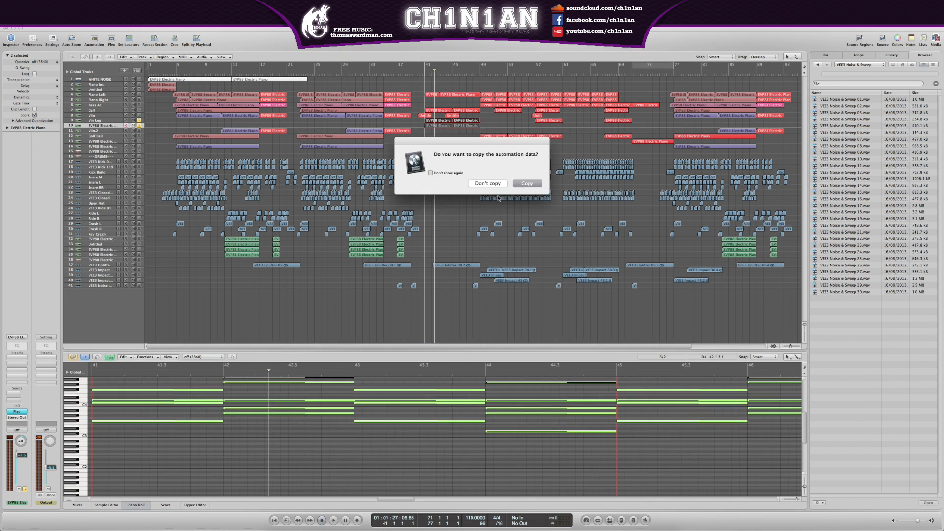
# Finish copying the two Vln Leg regions at bars 41 to 49 onto the track below and play them.
pyautogui.press('space')
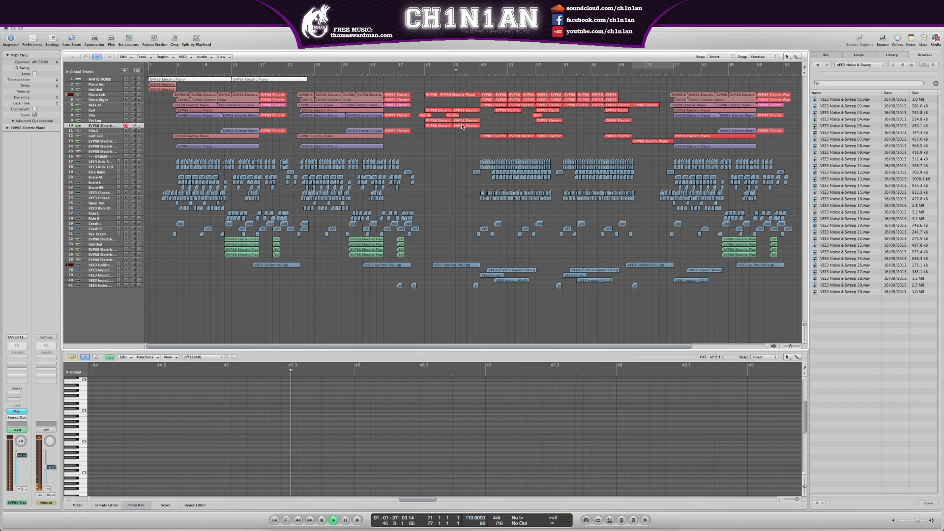
pyautogui.click(418, 67)
pyautogui.press('space')
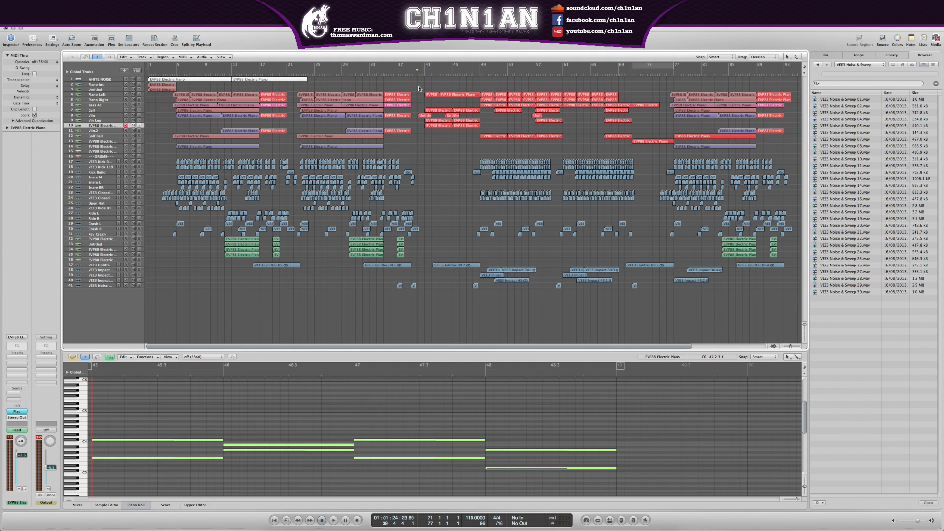
# Copy kick, snare, crash and VEE3 Impact regions to bars 41 and 43 of the breakdown and play the transition.
pyautogui.press('space')
pyautogui.press('space')
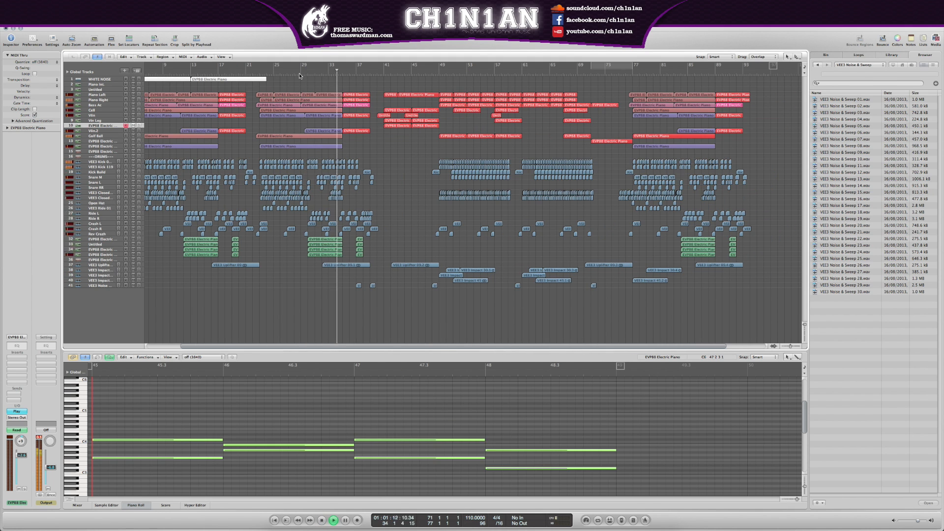
pyautogui.moveTo(415, 228); pyautogui.dragTo(394, 225)
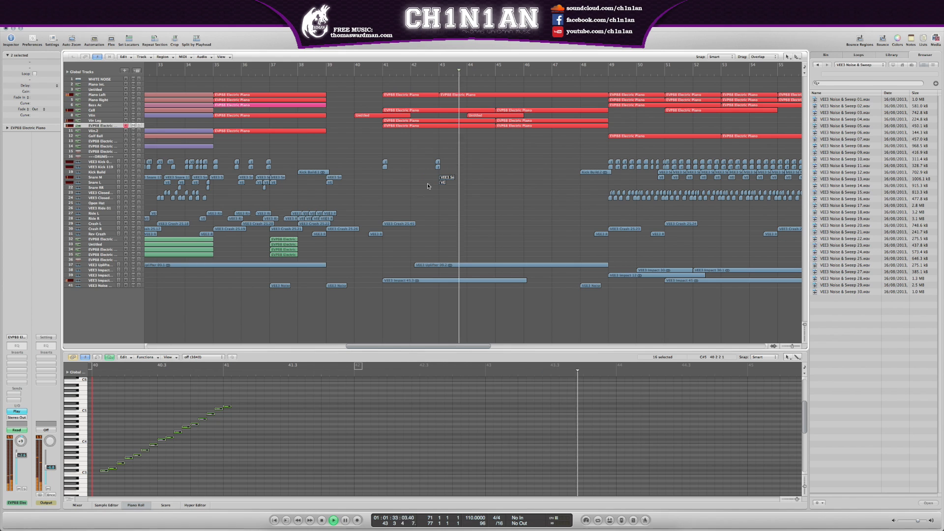
pyautogui.press('space')
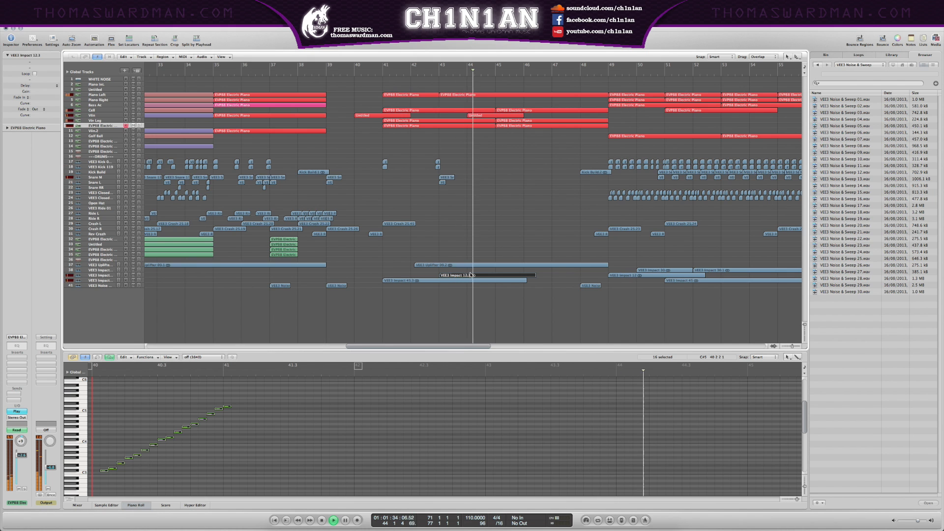
# Move the volume automation point on the VEE3 Impact 12.3 region's track to bar 43 at -17.9 dB and play it.
pyautogui.press('a')
pyautogui.scroll(-4, 531, 294)
pyautogui.press('space')
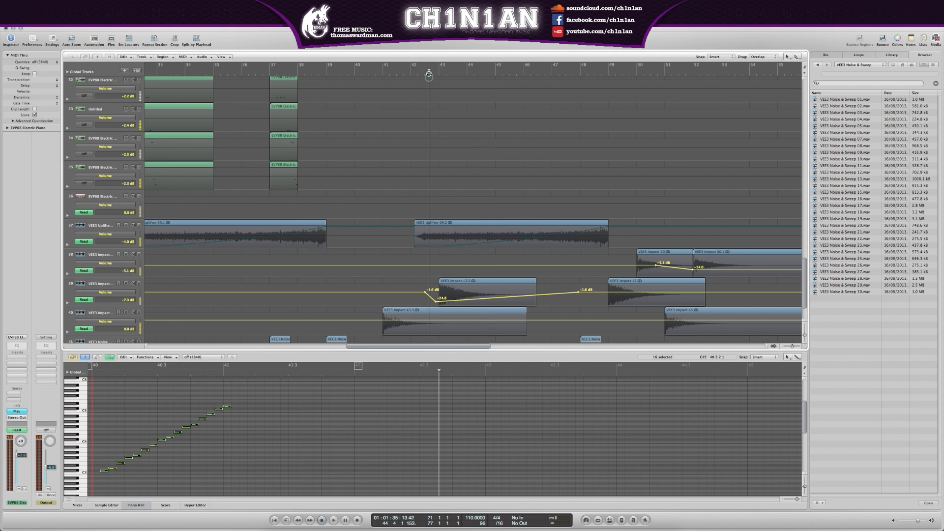
pyautogui.press('space')
pyautogui.scroll(-1, 441, 301)
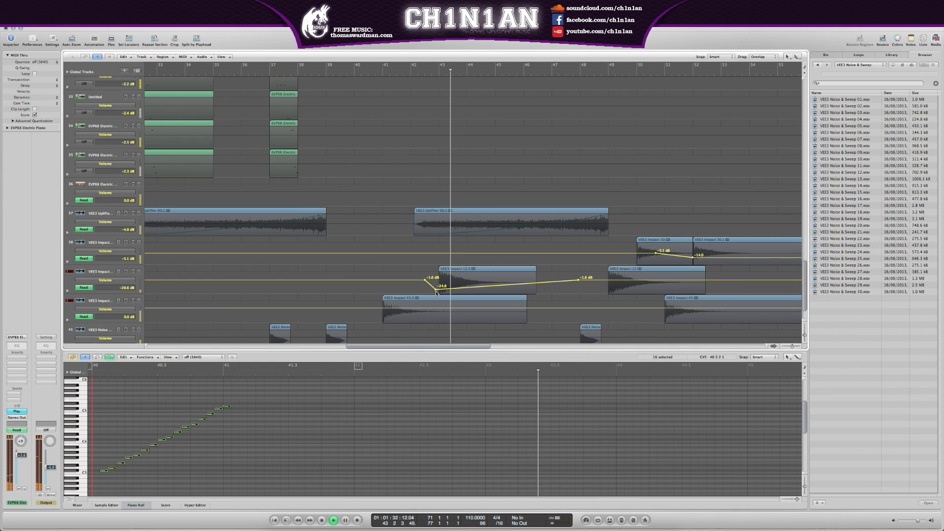
pyautogui.moveTo(435, 289); pyautogui.dragTo(442, 288)
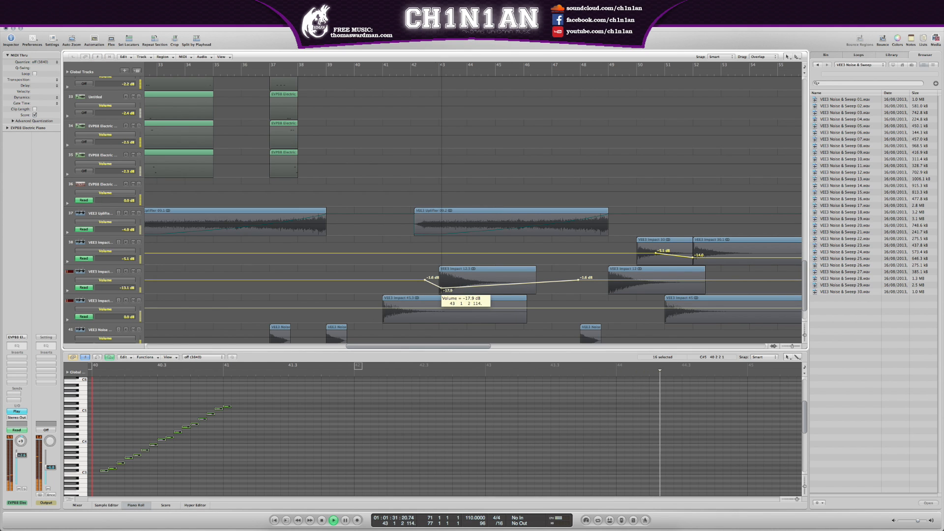
pyautogui.press('space')
pyautogui.press('space')
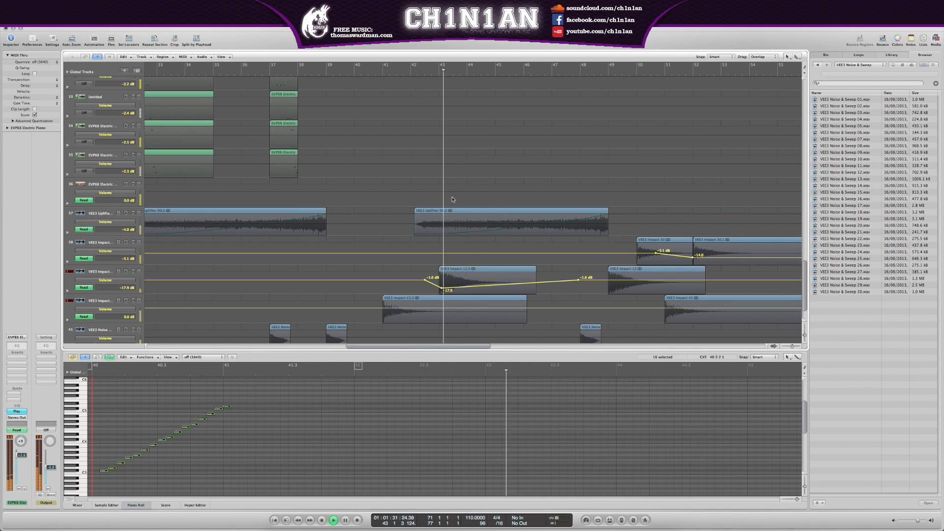
pyautogui.click(442, 287)
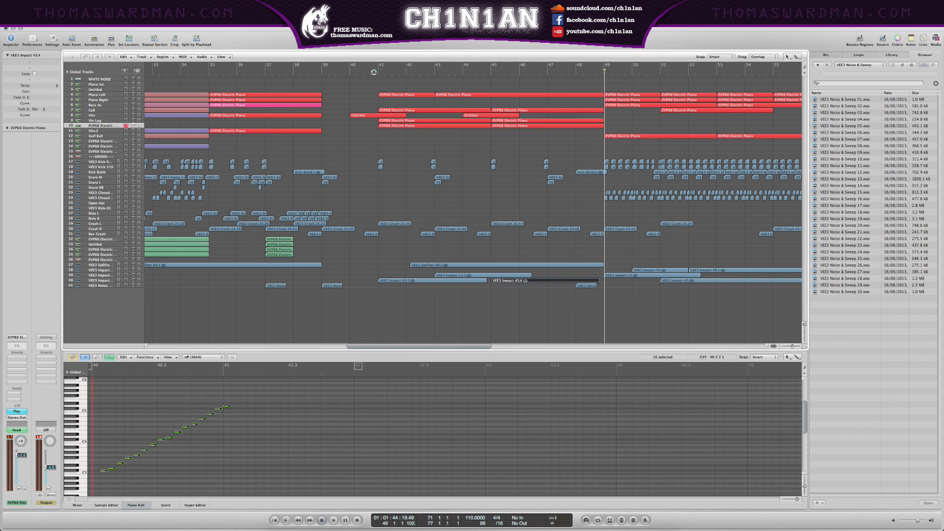
# Play the breakdown from bar 41 and check the volume automation on the VEE3 Impact tracks.
pyautogui.doubleClick(374, 73)
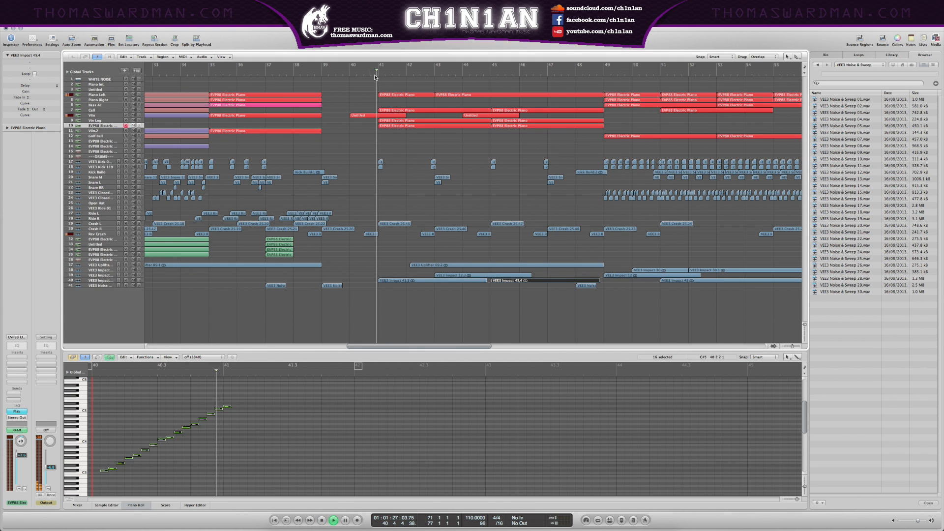
pyautogui.press('a')
pyautogui.scroll(-5, 422, 177)
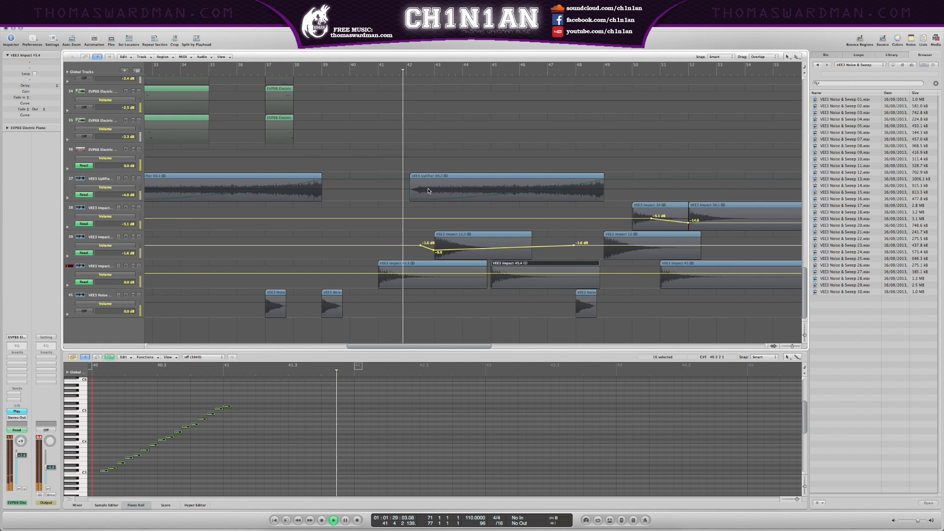
pyautogui.press('a')
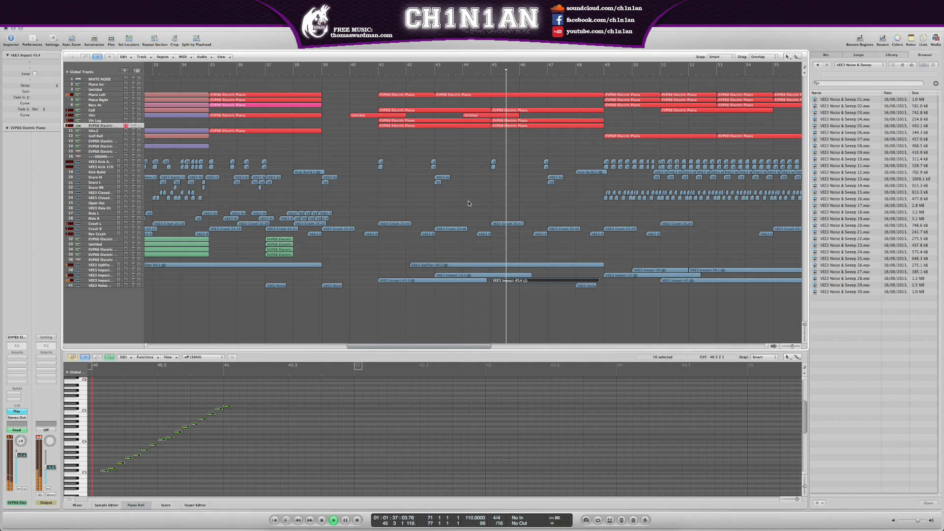
# Fill the run-up from bar 45 to bar 48 with copies of the kick regions, play it, and delete a surplus copy.
pyautogui.moveTo(506, 148)
pyautogui.mouseDown()
pyautogui.moveTo(492, 167)
pyautogui.moveTo(500, 163)
pyautogui.mouseUp()
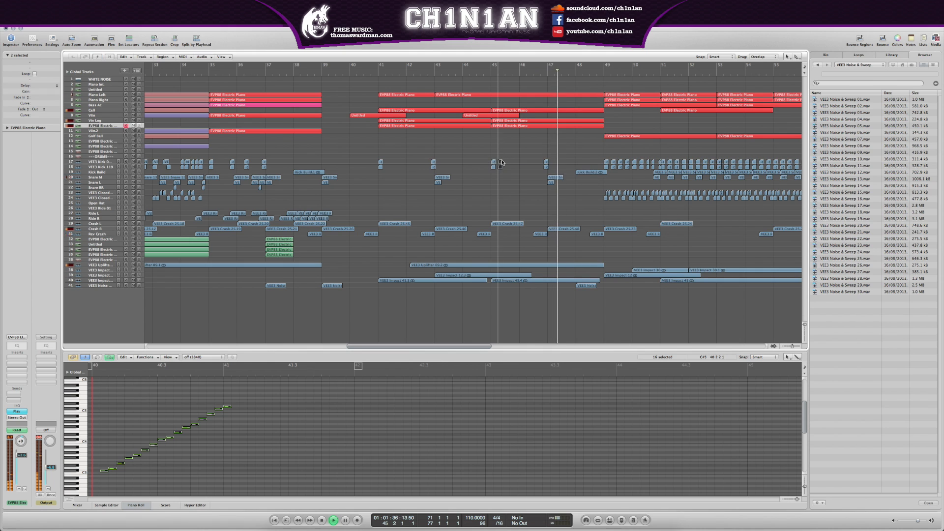
pyautogui.click(485, 75)
pyautogui.click(500, 147)
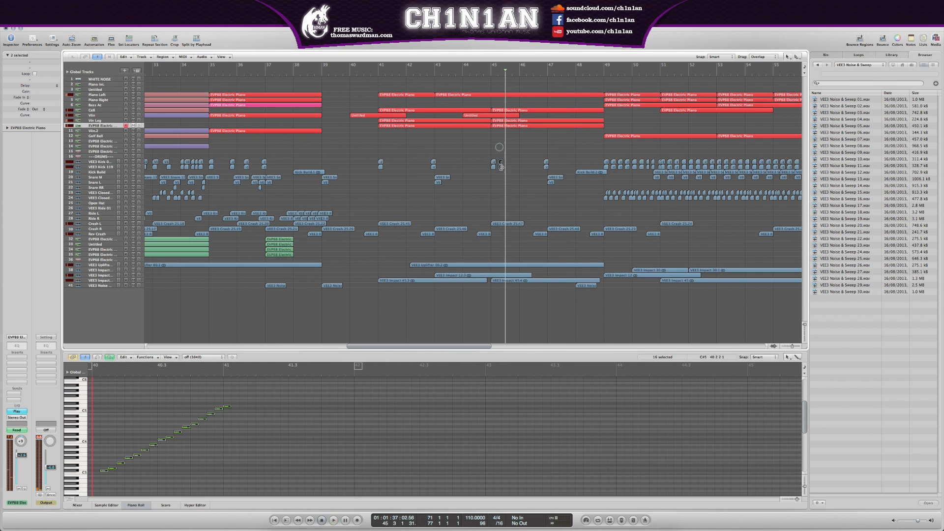
pyautogui.press('space')
pyautogui.moveTo(508, 163); pyautogui.dragTo(523, 162)
pyautogui.moveTo(523, 162); pyautogui.dragTo(530, 162)
pyautogui.moveTo(529, 162); pyautogui.dragTo(571, 162)
pyautogui.press('space')
pyautogui.click(492, 74)
pyautogui.press('space')
pyautogui.click(572, 162)
pyautogui.press('Delete')
# Copy the Rev Crash region one bar earlier so it ends at bar 48, and play into the next section.
pyautogui.moveTo(596, 234); pyautogui.dragTo(568, 234)
pyautogui.click(547, 75)
pyautogui.click(556, 205)
pyautogui.hscroll(3, 556, 205)
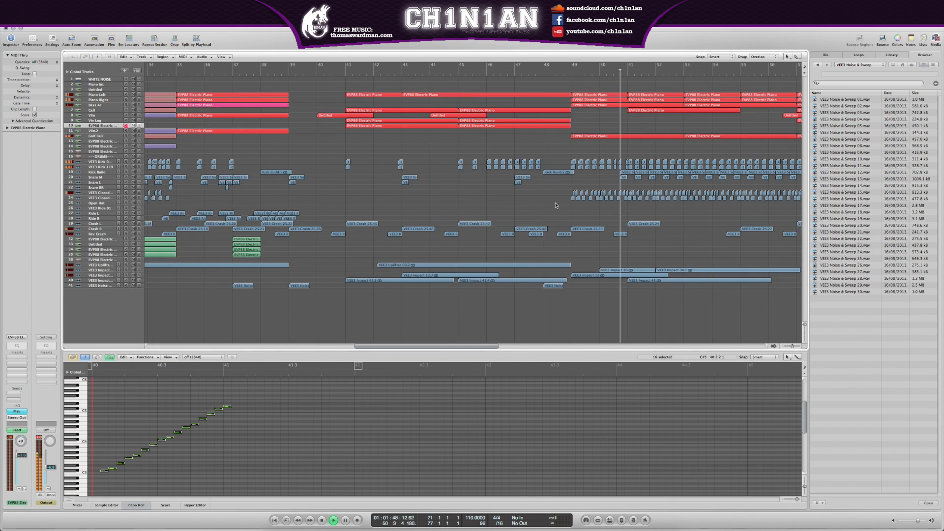
# Set the upper VEE3 Impact track's volume automation to -14.0 dB at bar 52, play from bar 50, and hide the automation.
pyautogui.press('a')
pyautogui.scroll(-15, 614, 280)
pyautogui.moveTo(655, 214); pyautogui.dragTo(655, 218)
pyautogui.click(595, 75)
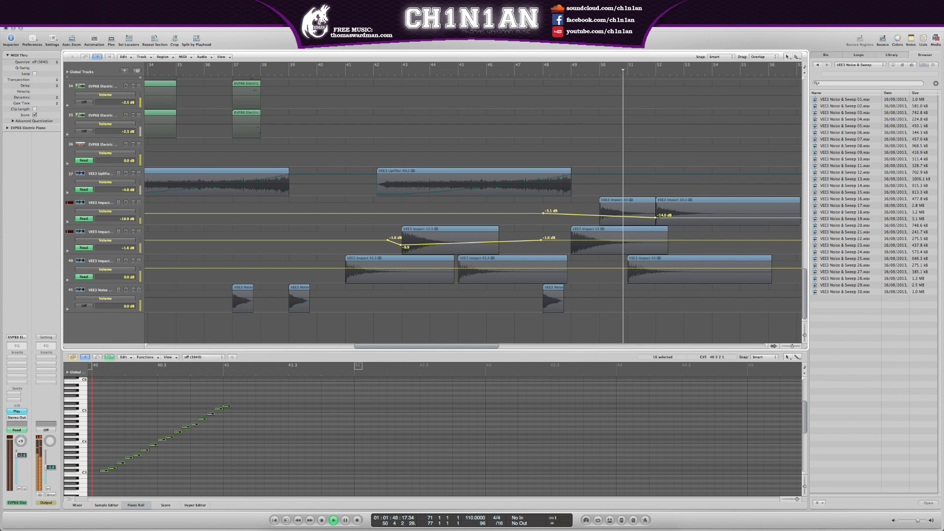
pyautogui.press('a')
pyautogui.click(585, 209)
pyautogui.press('super+Left')
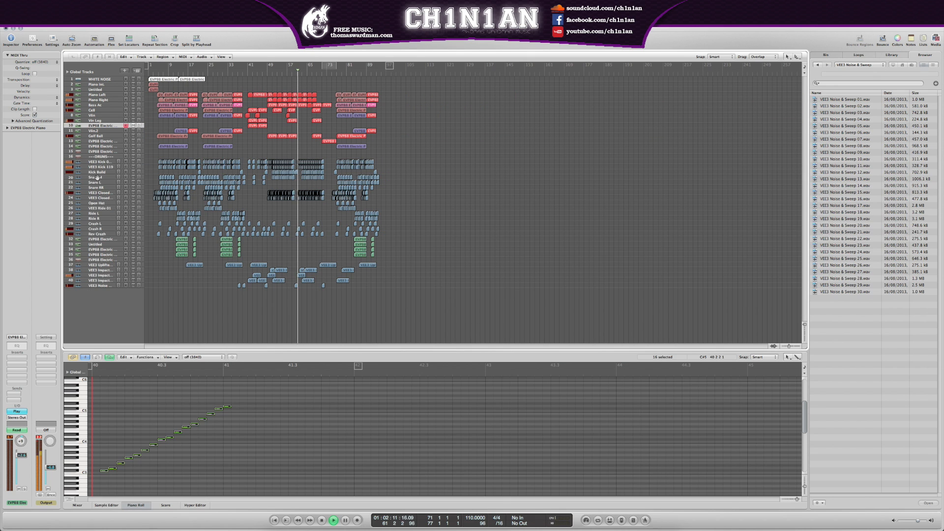
# Rework the chord notes just before bar 69 in the last Piano Left and Piano Right regions into short repeats and play them.
pyautogui.click(97, 177)
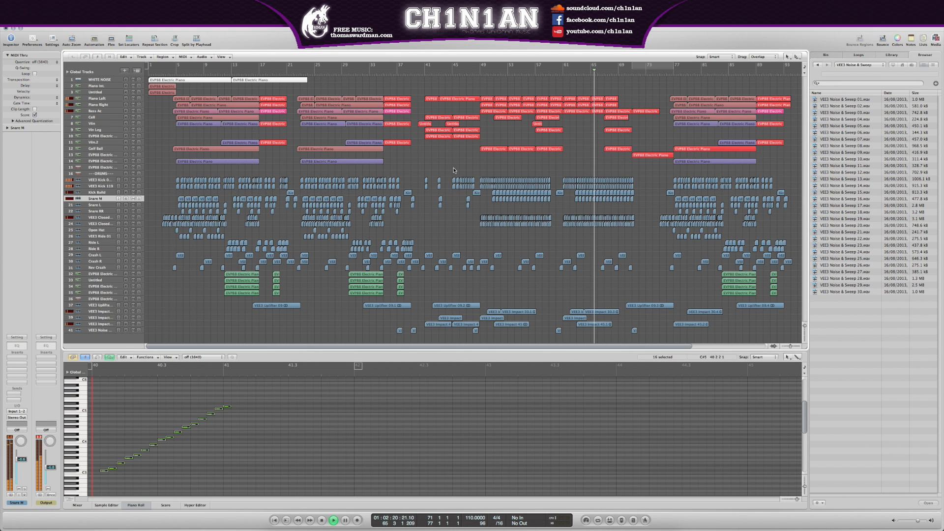
pyautogui.hscroll(3, 468, 167)
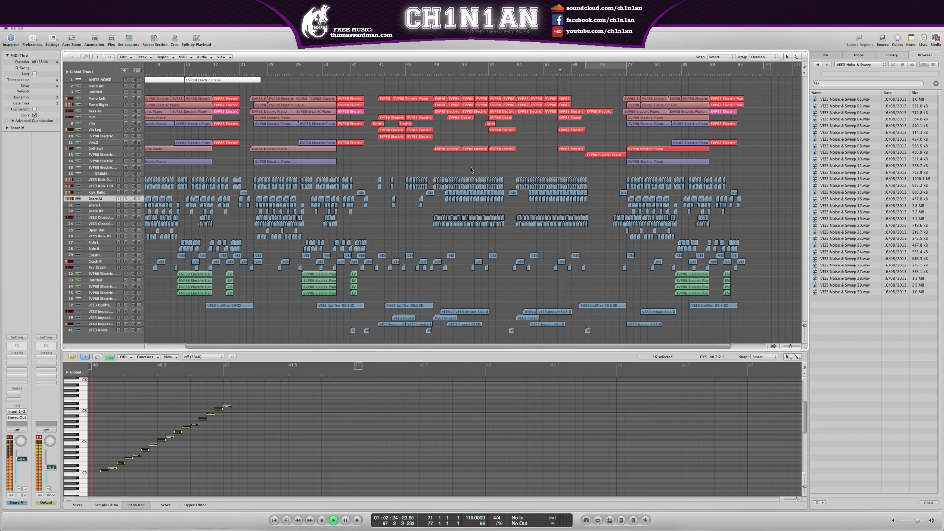
pyautogui.hscroll(2, 470, 170)
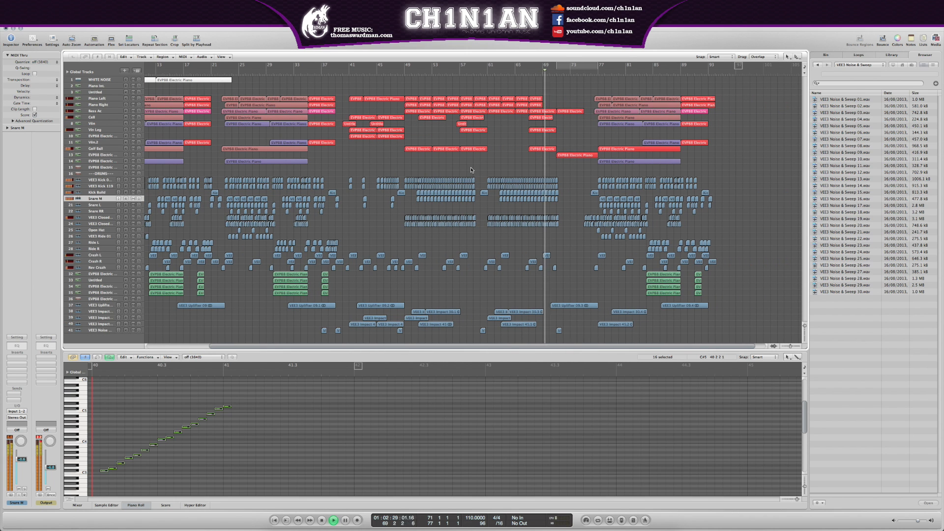
pyautogui.moveTo(548, 95); pyautogui.dragTo(540, 106)
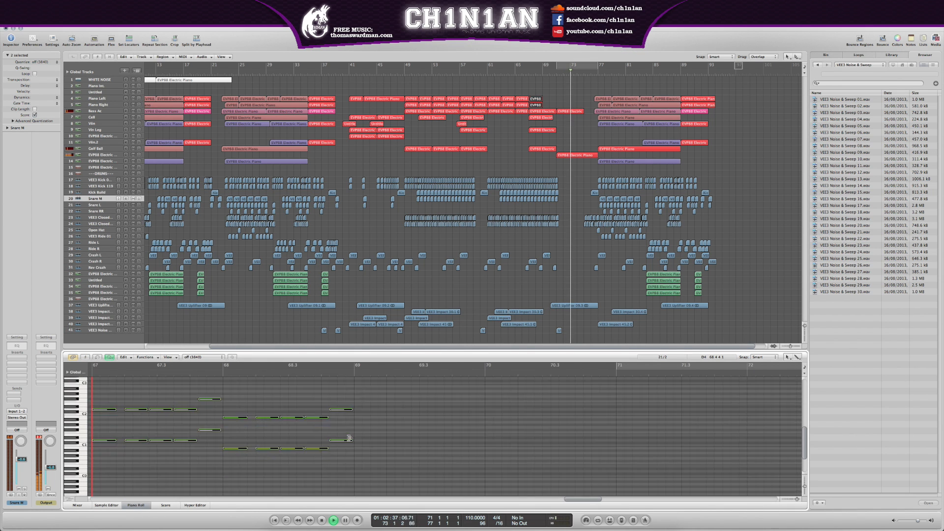
pyautogui.moveTo(365, 386); pyautogui.dragTo(348, 400)
pyautogui.scroll(-4, 328, 428)
pyautogui.press('space')
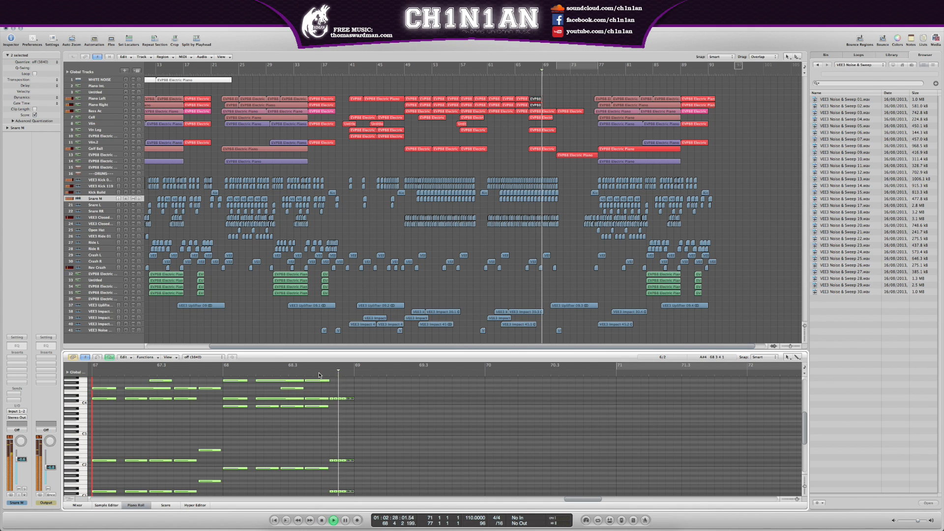
pyautogui.click(244, 374)
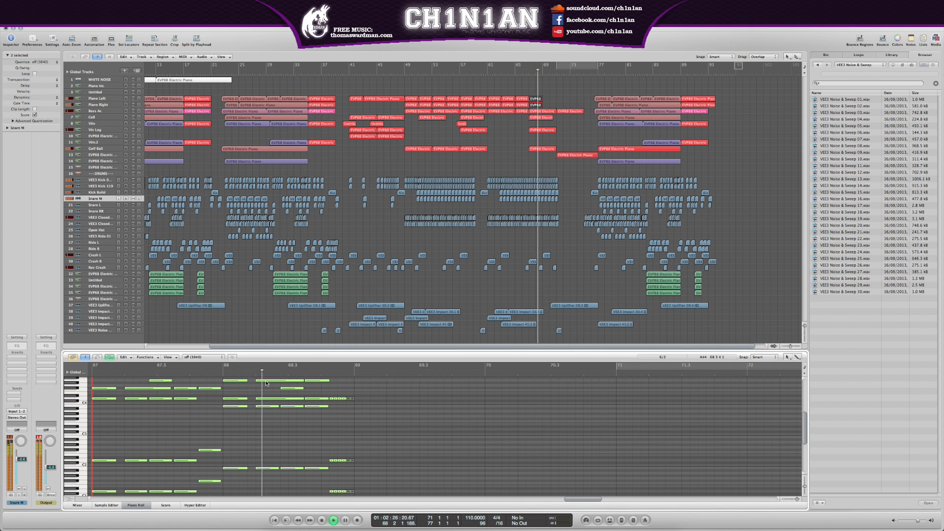
# Turn the low chord notes just before bar 69 into short repeats with falling velocities, and play across the transition.
pyautogui.scroll(3, 317, 386)
pyautogui.press('space')
pyautogui.moveTo(318, 384); pyautogui.dragTo(324, 473)
pyautogui.press('space')
pyautogui.scroll(5, 285, 413)
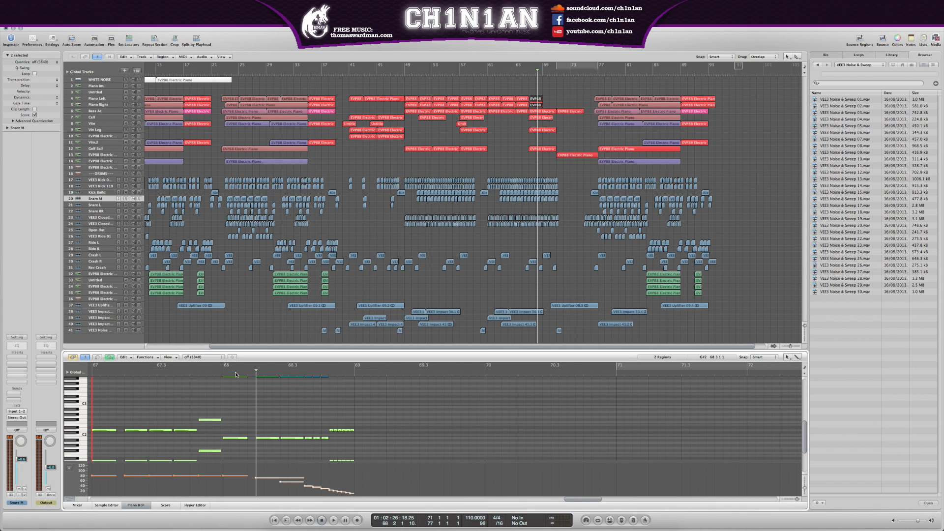
pyautogui.click(219, 372)
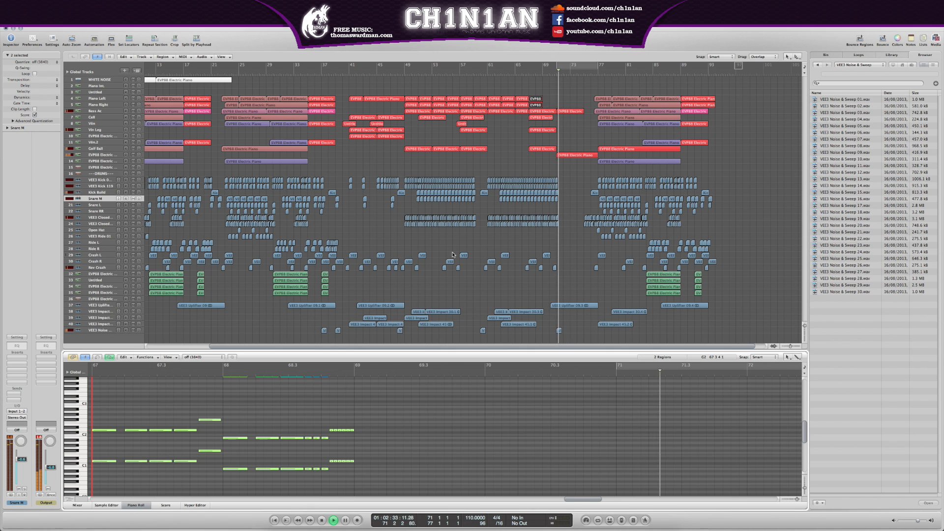
pyautogui.press('x')
pyautogui.press('x')
pyautogui.click(512, 233)
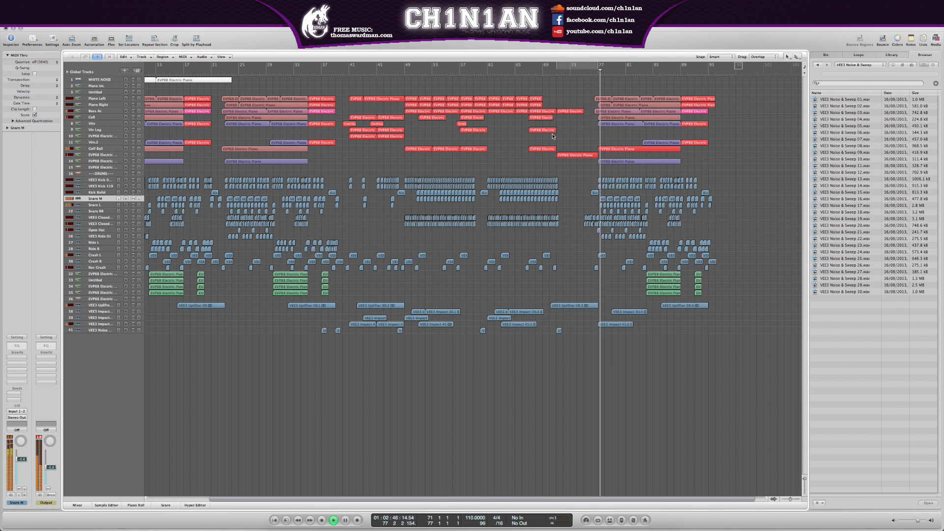
# Open the electric piano region spanning bars 71 to 77 and raise the melody notes of bar 72 into an ascending phrase.
pyautogui.doubleClick(586, 156)
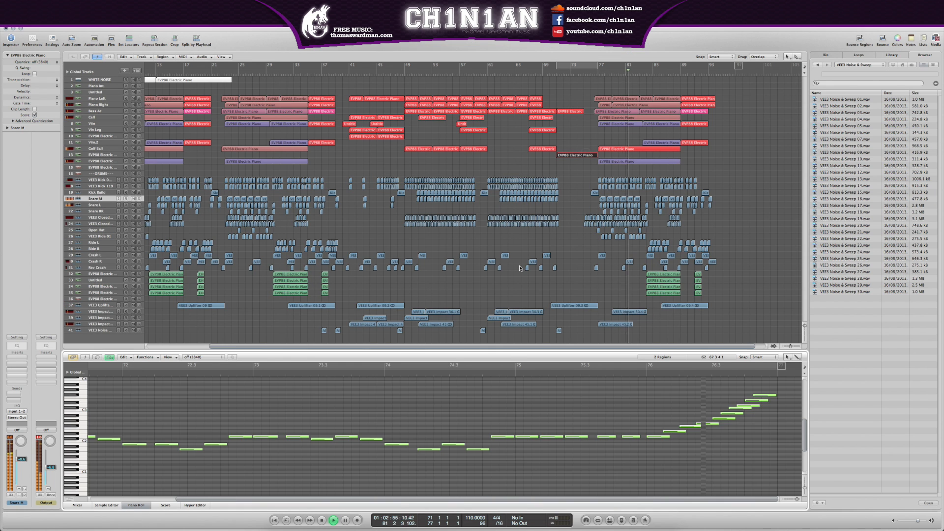
pyautogui.press('space')
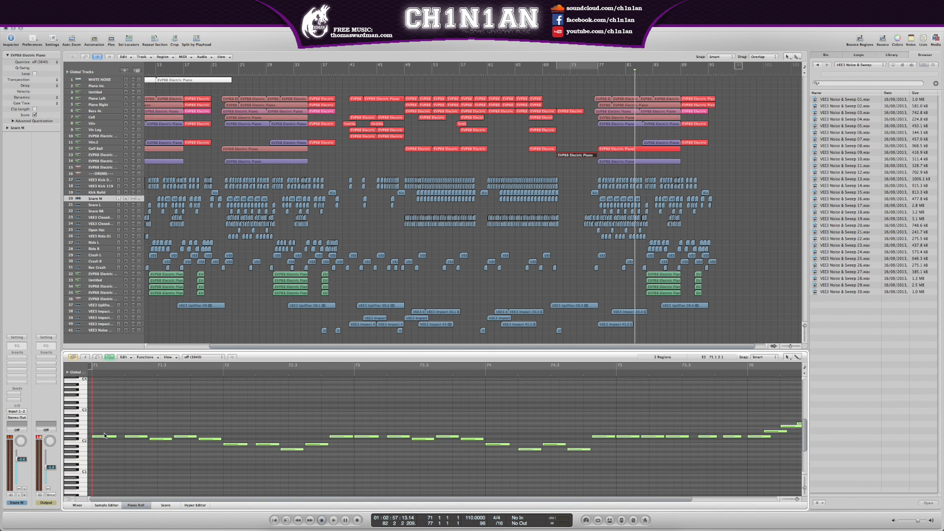
pyautogui.click(105, 436)
pyautogui.moveTo(231, 444); pyautogui.dragTo(232, 433)
pyautogui.moveTo(264, 444); pyautogui.dragTo(265, 424)
pyautogui.click(290, 450)
pyautogui.press('space')
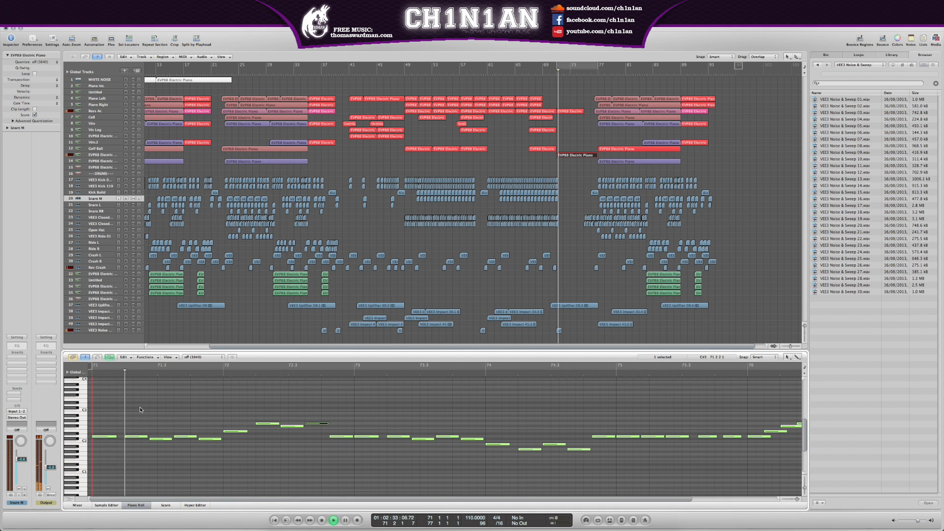
pyautogui.click(271, 424)
pyautogui.press('space')
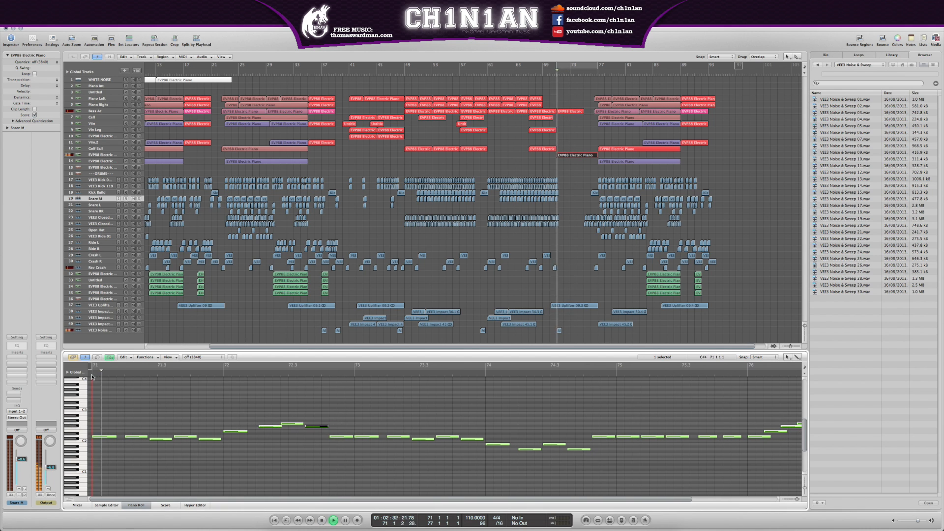
# Lower the first two notes of the ascending phrase in bar 72 and play it again.
pyautogui.click(227, 426)
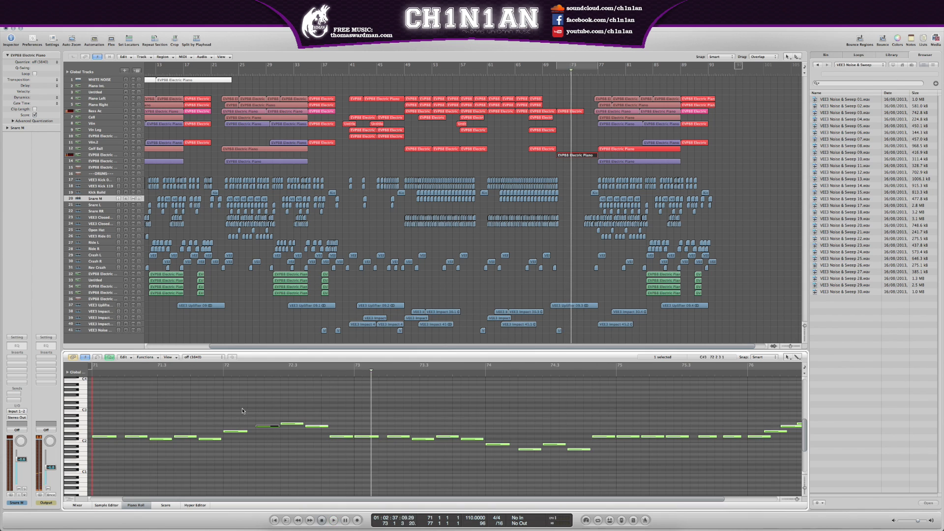
pyautogui.press('space')
pyautogui.click(225, 427)
pyautogui.moveTo(224, 427); pyautogui.dragTo(224, 432)
pyautogui.press('space')
# Reshape the bar 73 notes into a similar rise, extend the run into bar 77 with two higher notes, and play the section.
pyautogui.moveTo(333, 438); pyautogui.dragTo(408, 426)
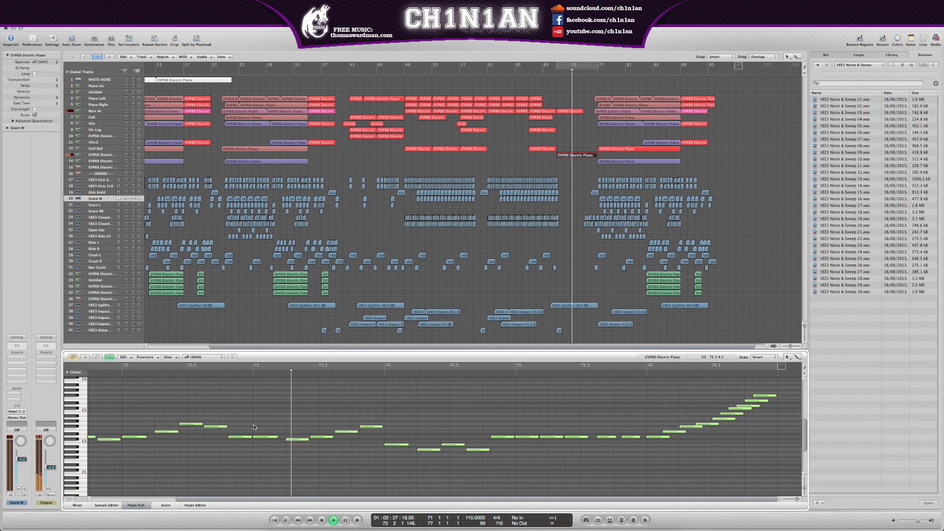
pyautogui.press('space')
pyautogui.moveTo(767, 396); pyautogui.dragTo(785, 388)
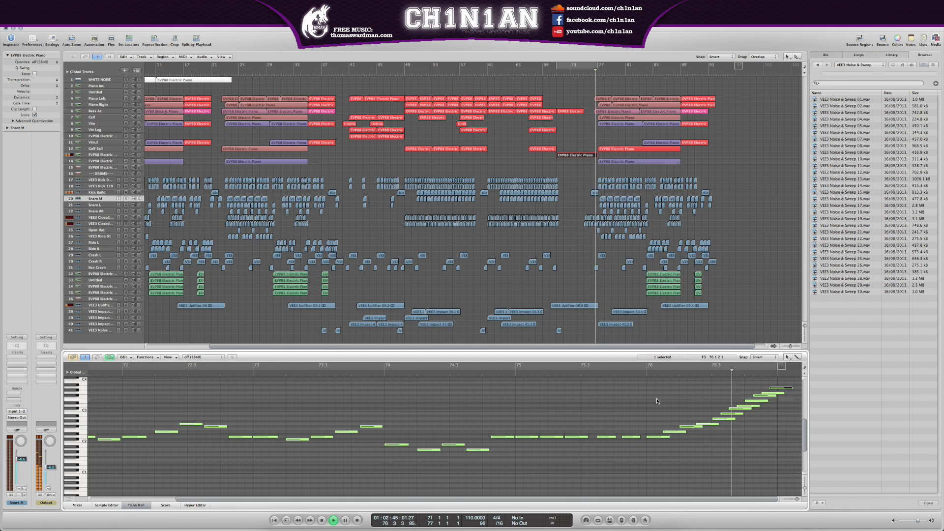
pyautogui.click(572, 196)
pyautogui.click(524, 73)
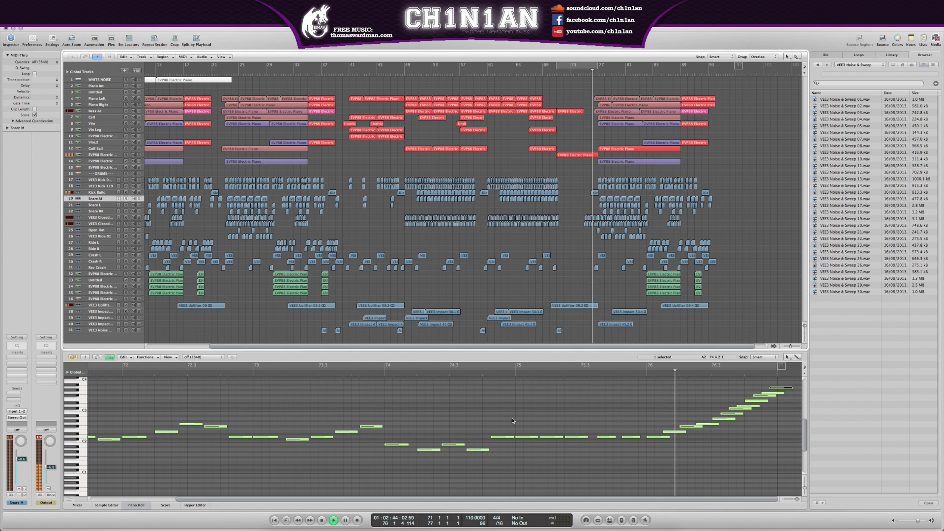
pyautogui.scroll(3, 523, 412)
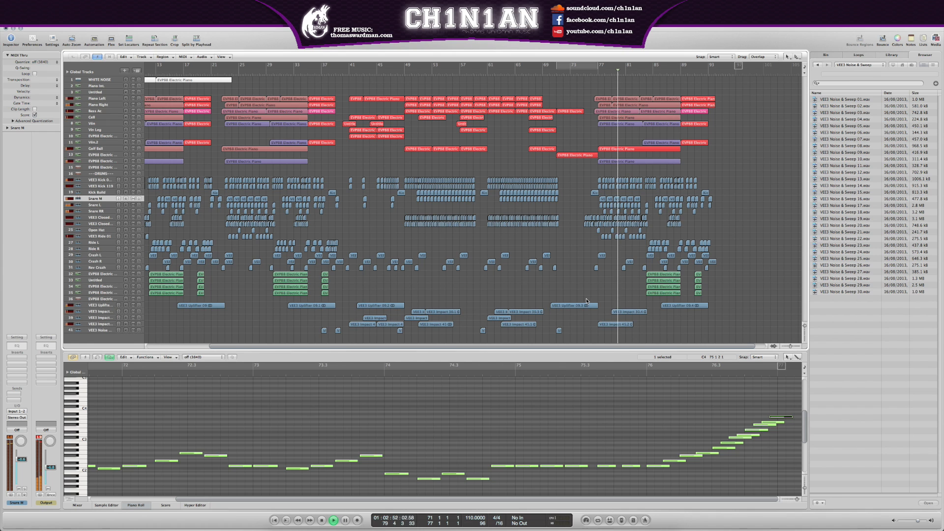
# Copy the VEE3 Impact region from bar 61 to bar 77 on the same track and check its volume automation.
pyautogui.hscroll(-1, 565, 310)
pyautogui.moveTo(511, 318); pyautogui.dragTo(622, 318)
pyautogui.press('Return')
pyautogui.press('a')
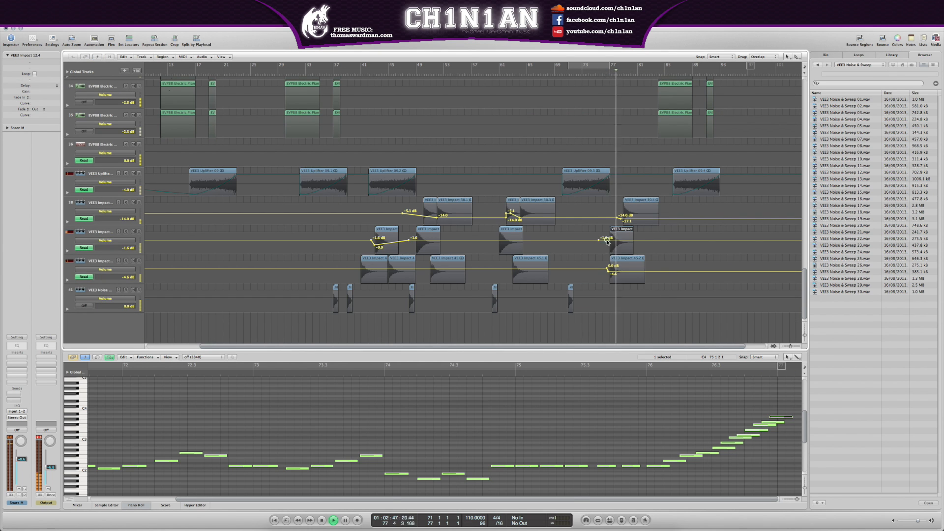
pyautogui.press('z')
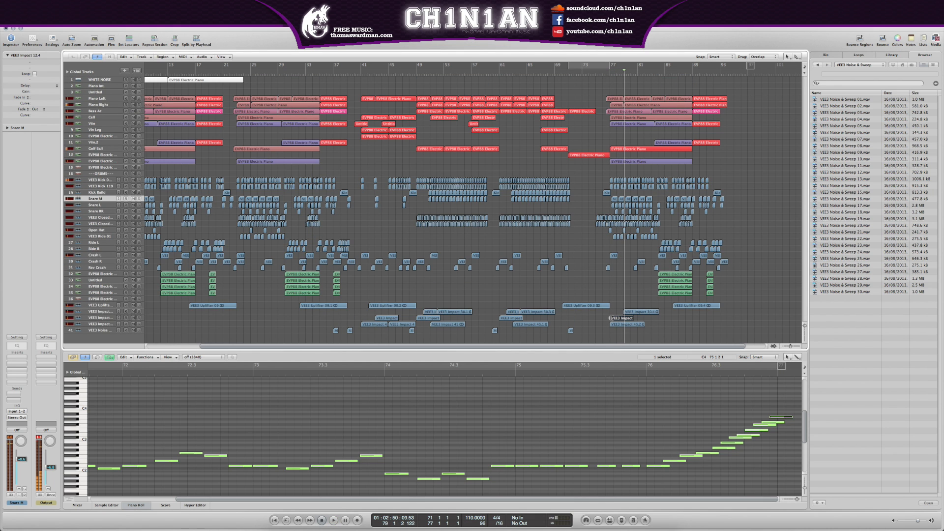
# Bounce the VEE3 Impact region at bar 77 in place onto a new track and reverse the bounced audio.
pyautogui.click(105, 319)
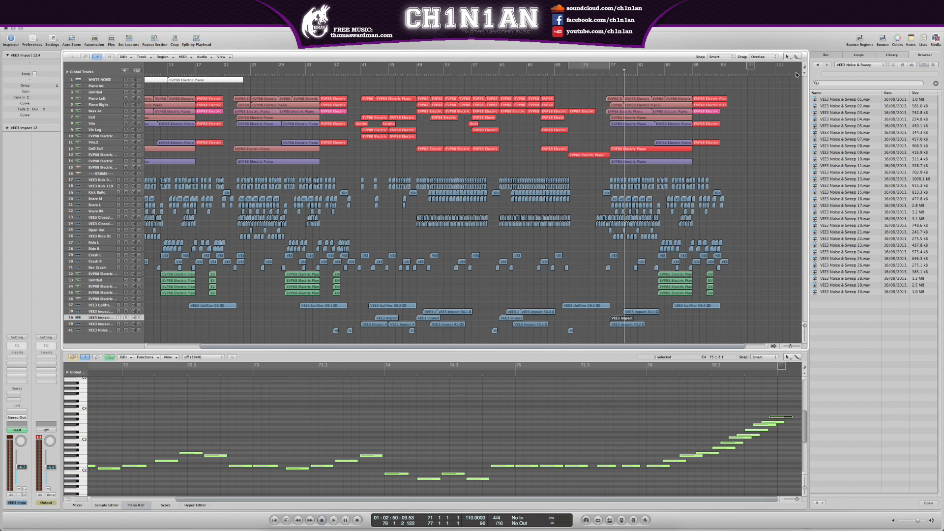
pyautogui.hotkey('ctrl', 'b')
pyautogui.click(520, 159)
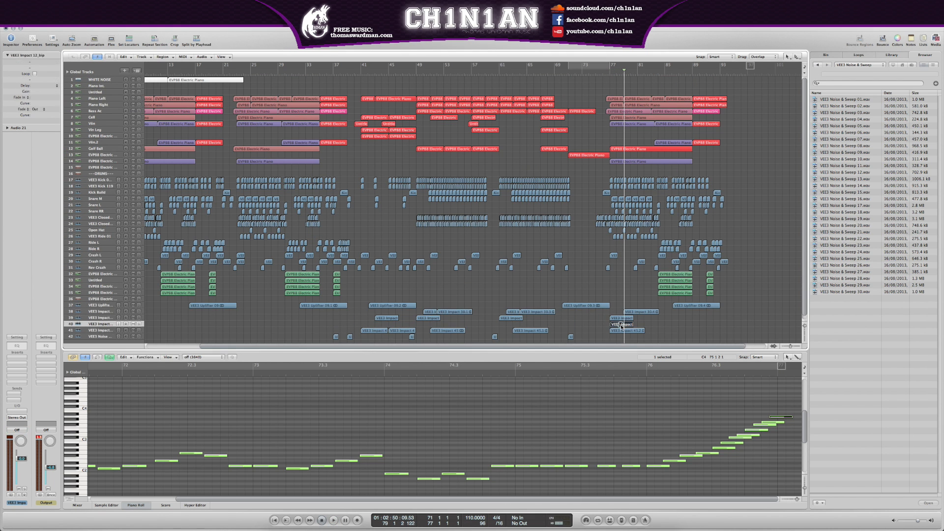
pyautogui.click(138, 324)
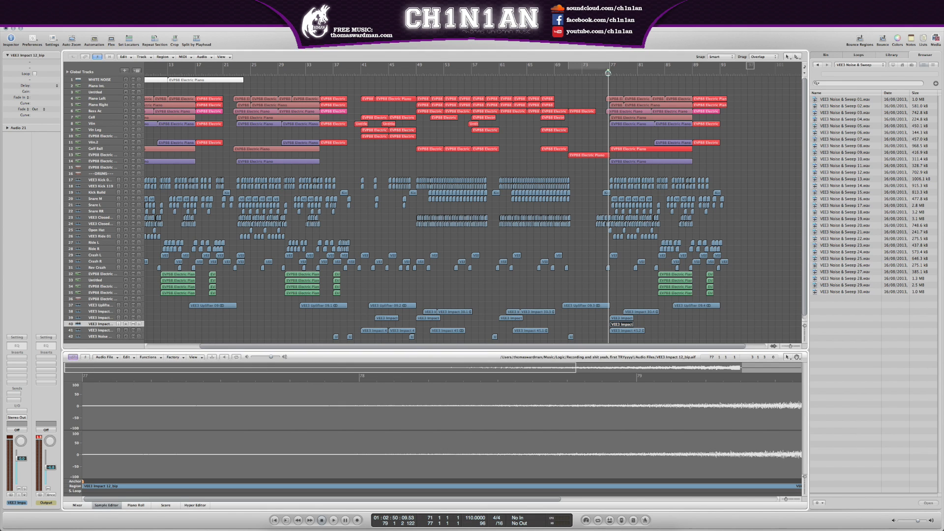
pyautogui.press('space')
pyautogui.press('space')
# Move the reversed VEE3 Impact 12_bip region so it ends at bar 77, and play the lead-in to the next section.
pyautogui.moveTo(623, 324); pyautogui.dragTo(644, 320)
pyautogui.hotkey('ctrl', 'Right')
pyautogui.hotkey('ctrl', 'Right')
pyautogui.hotkey('ctrl', 'Right')
pyautogui.hotkey('ctrl', 'Right')
pyautogui.click(589, 73)
pyautogui.press('space')
pyautogui.click(140, 314)
pyautogui.click(140, 320)
pyautogui.hscroll(5, 556, 252)
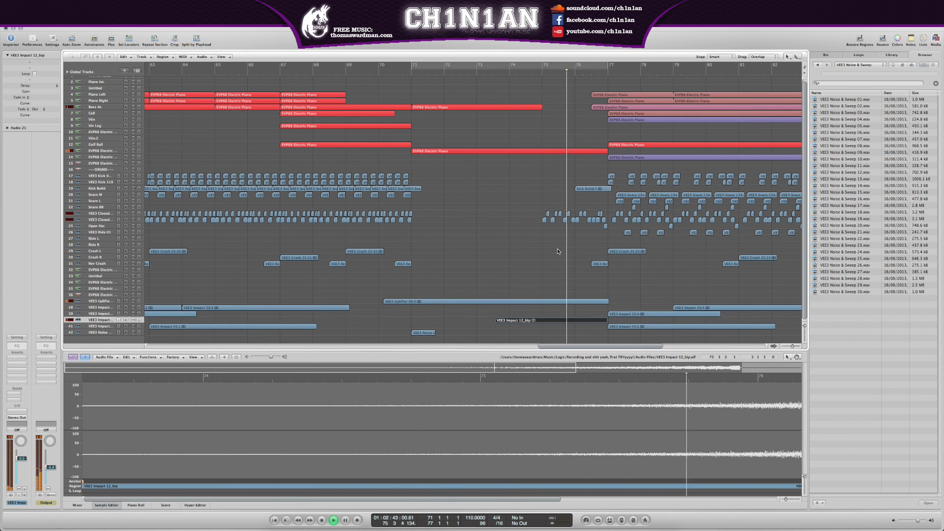
pyautogui.hscroll(10, 559, 252)
pyautogui.click(509, 283)
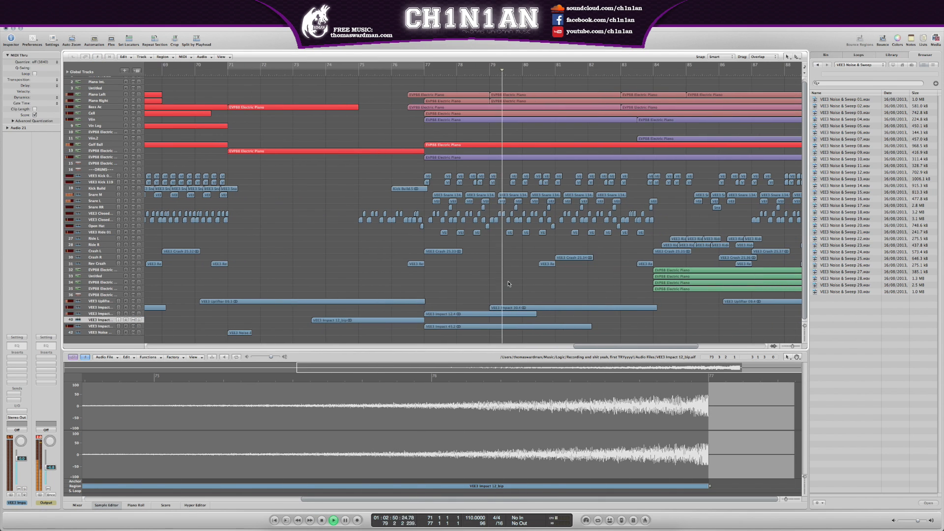
# Close the sample editor and fit all the tracks in the arrangement during playback.
pyautogui.hotkey('ctrl', 'Right')
pyautogui.hotkey('ctrl', 'Right')
pyautogui.hotkey('ctrl', 'Right')
pyautogui.hotkey('ctrl', 'Right')
pyautogui.hotkey('ctrl', 'Left')
pyautogui.hotkey('ctrl', 'Left')
pyautogui.hotkey('ctrl', 'Left')
pyautogui.hotkey('ctrl', 'Left')
pyautogui.hotkey('ctrl', 'Left')
pyautogui.hotkey('ctrl', 'Left')
pyautogui.hotkey('ctrl', 'Left')
pyautogui.hotkey('ctrl', 'Left')
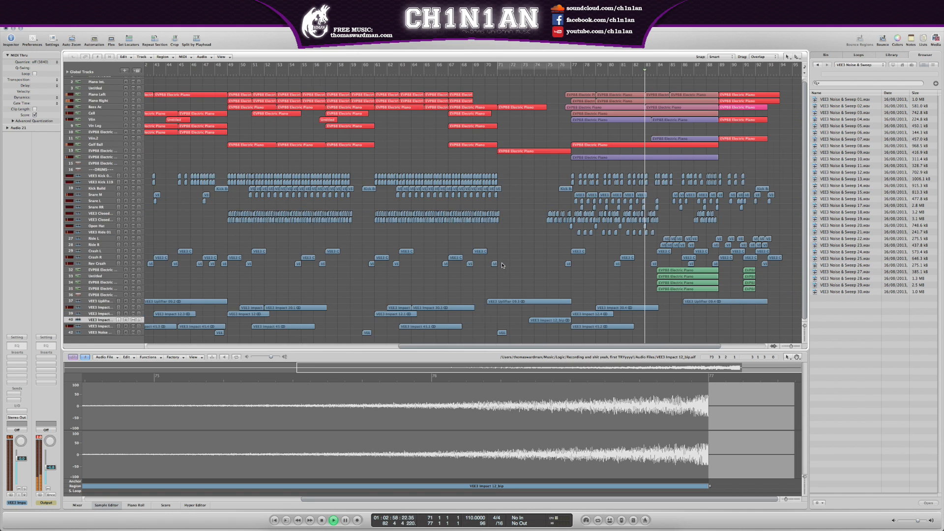
pyautogui.press('w')
pyautogui.press('z')
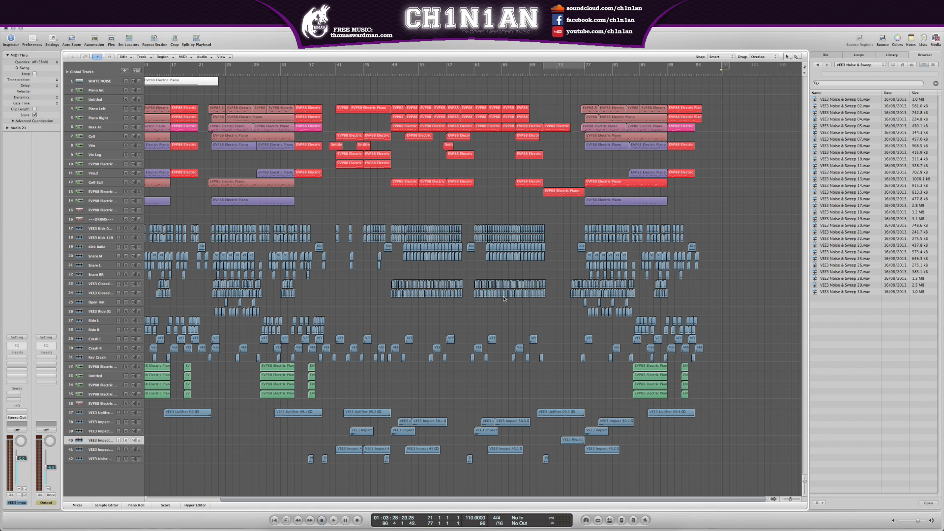
# Play the arrangement from about bar 39, restart playback from the beginning, and display the mixer.
pyautogui.doubleClick(326, 72)
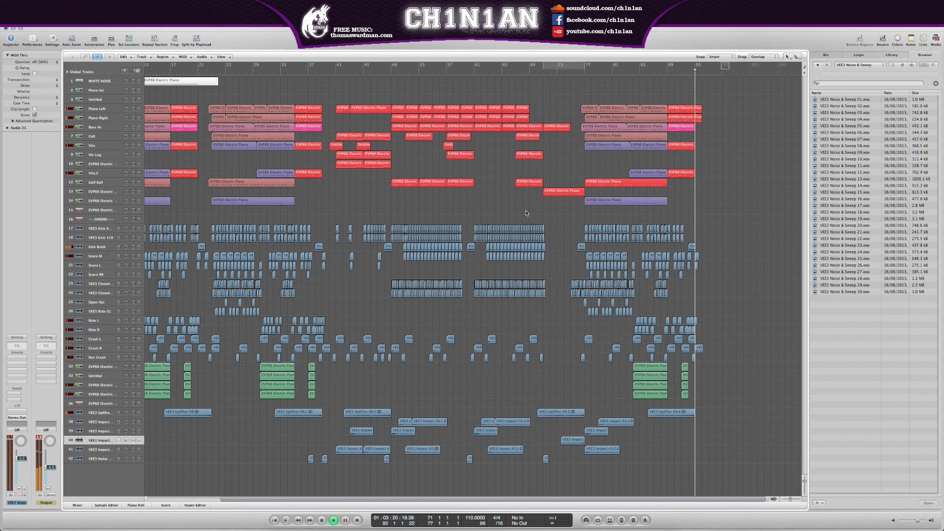
pyautogui.press('space')
pyautogui.press('Return')
pyautogui.press('space')
pyautogui.press('x')
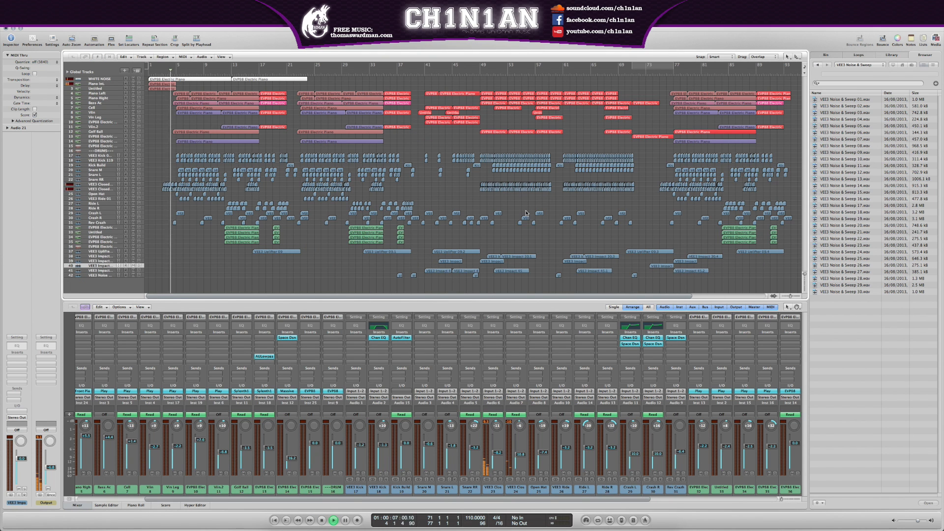